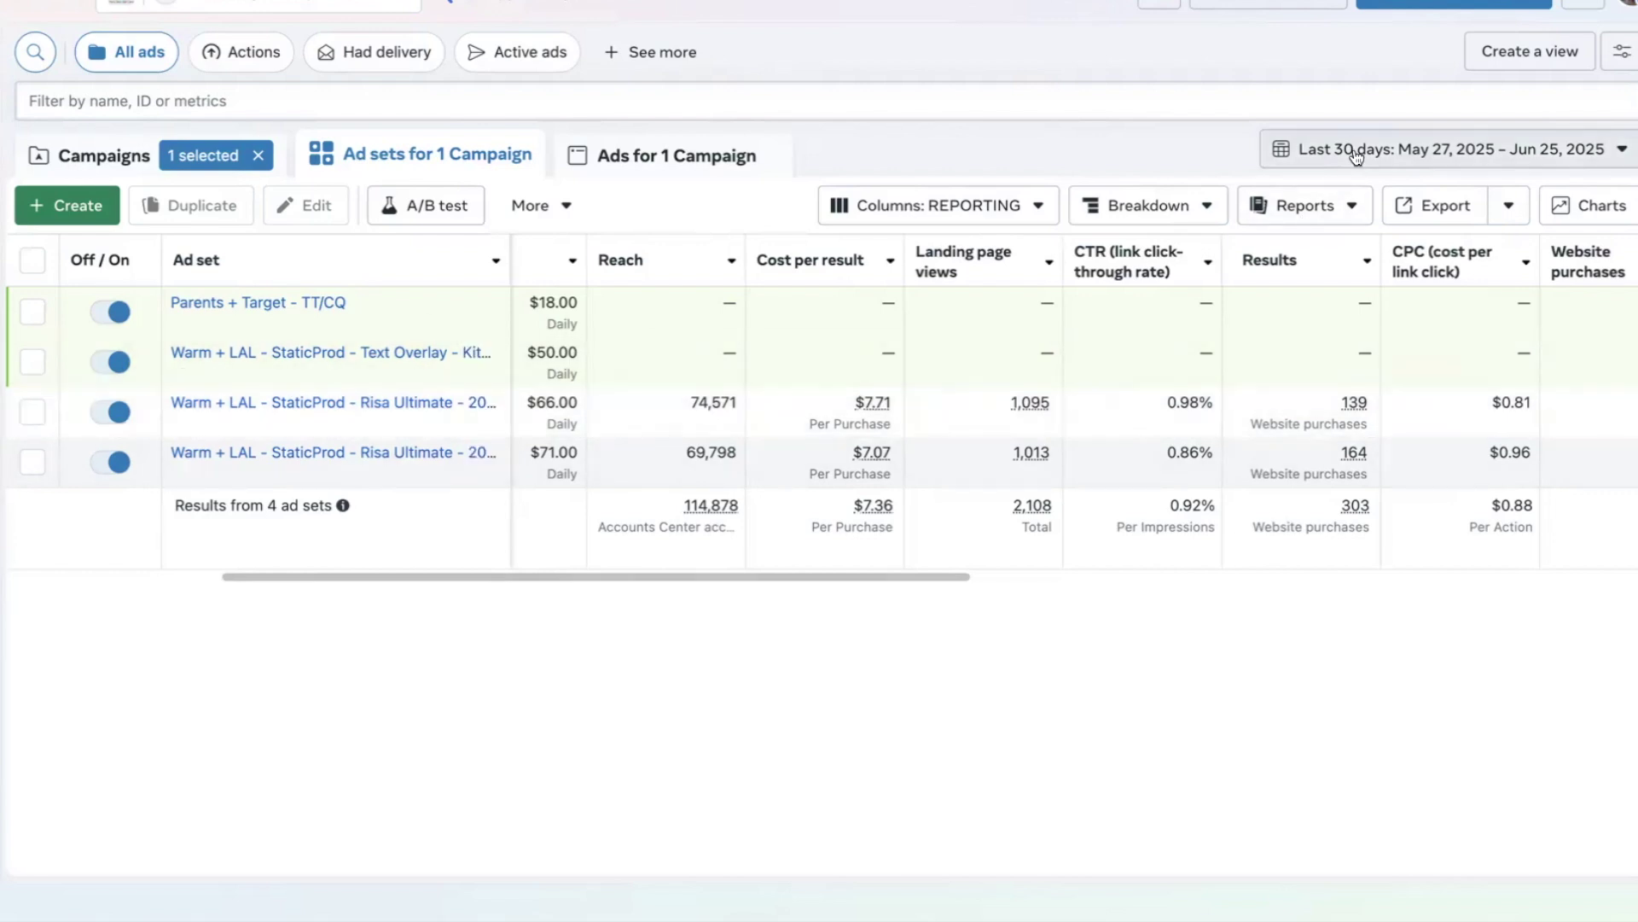
Apply the Performance and clicks column preset to the ad sets and examine their schedule, frequency and cost per result.
scroll(1046, 452, "right", 5)
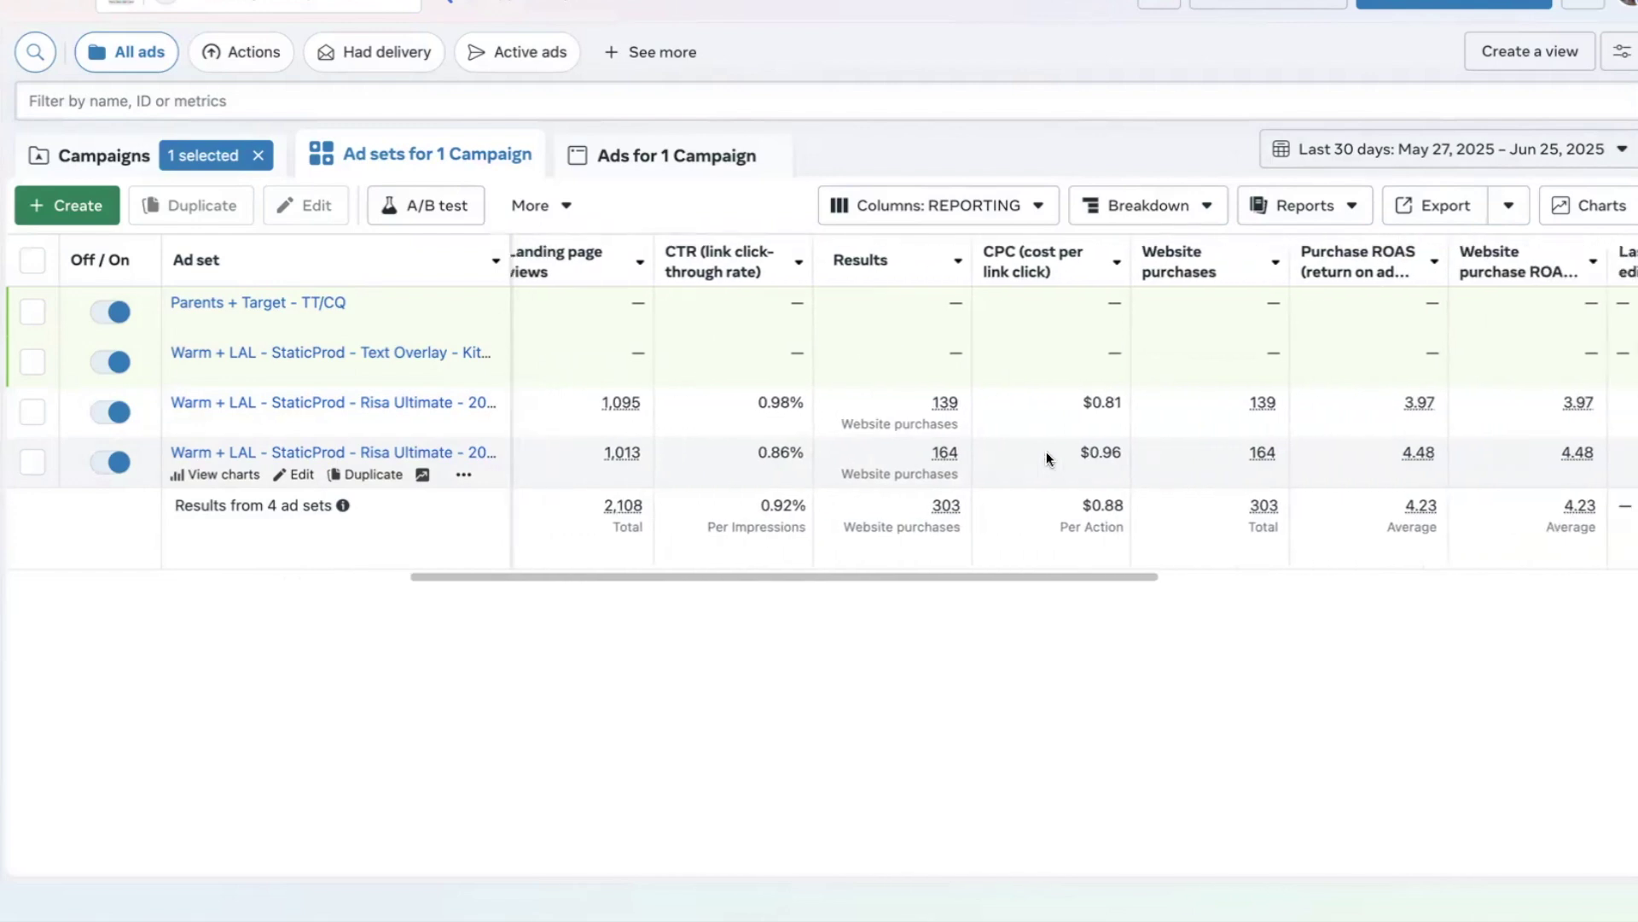
left_click(928, 204)
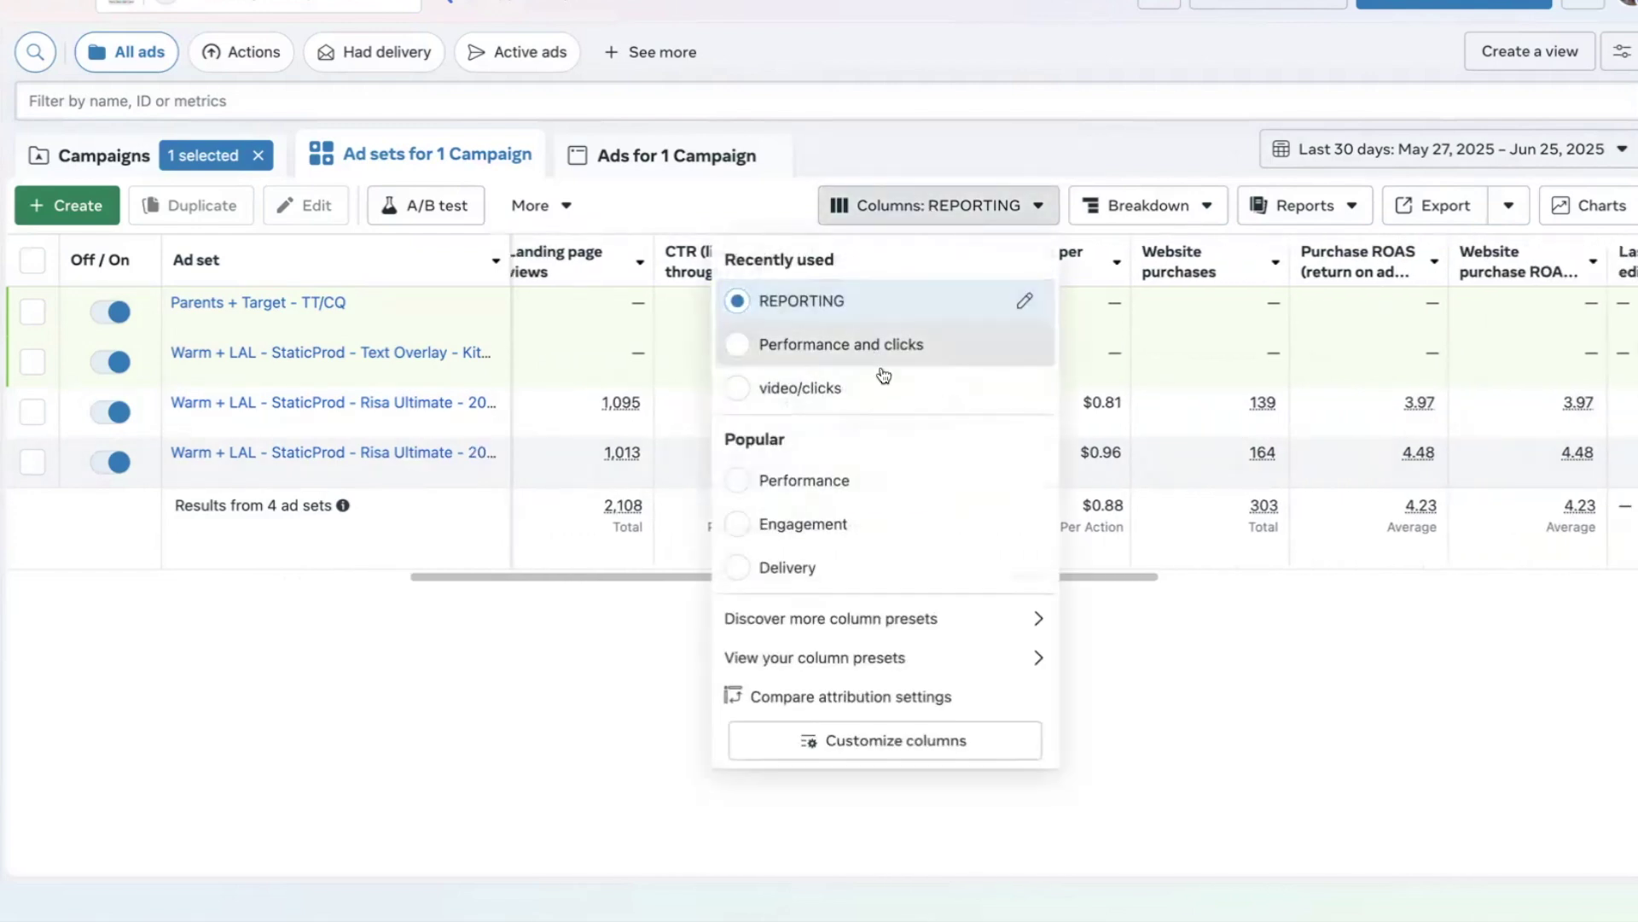
left_click(884, 372)
scroll(955, 428, "right", 4)
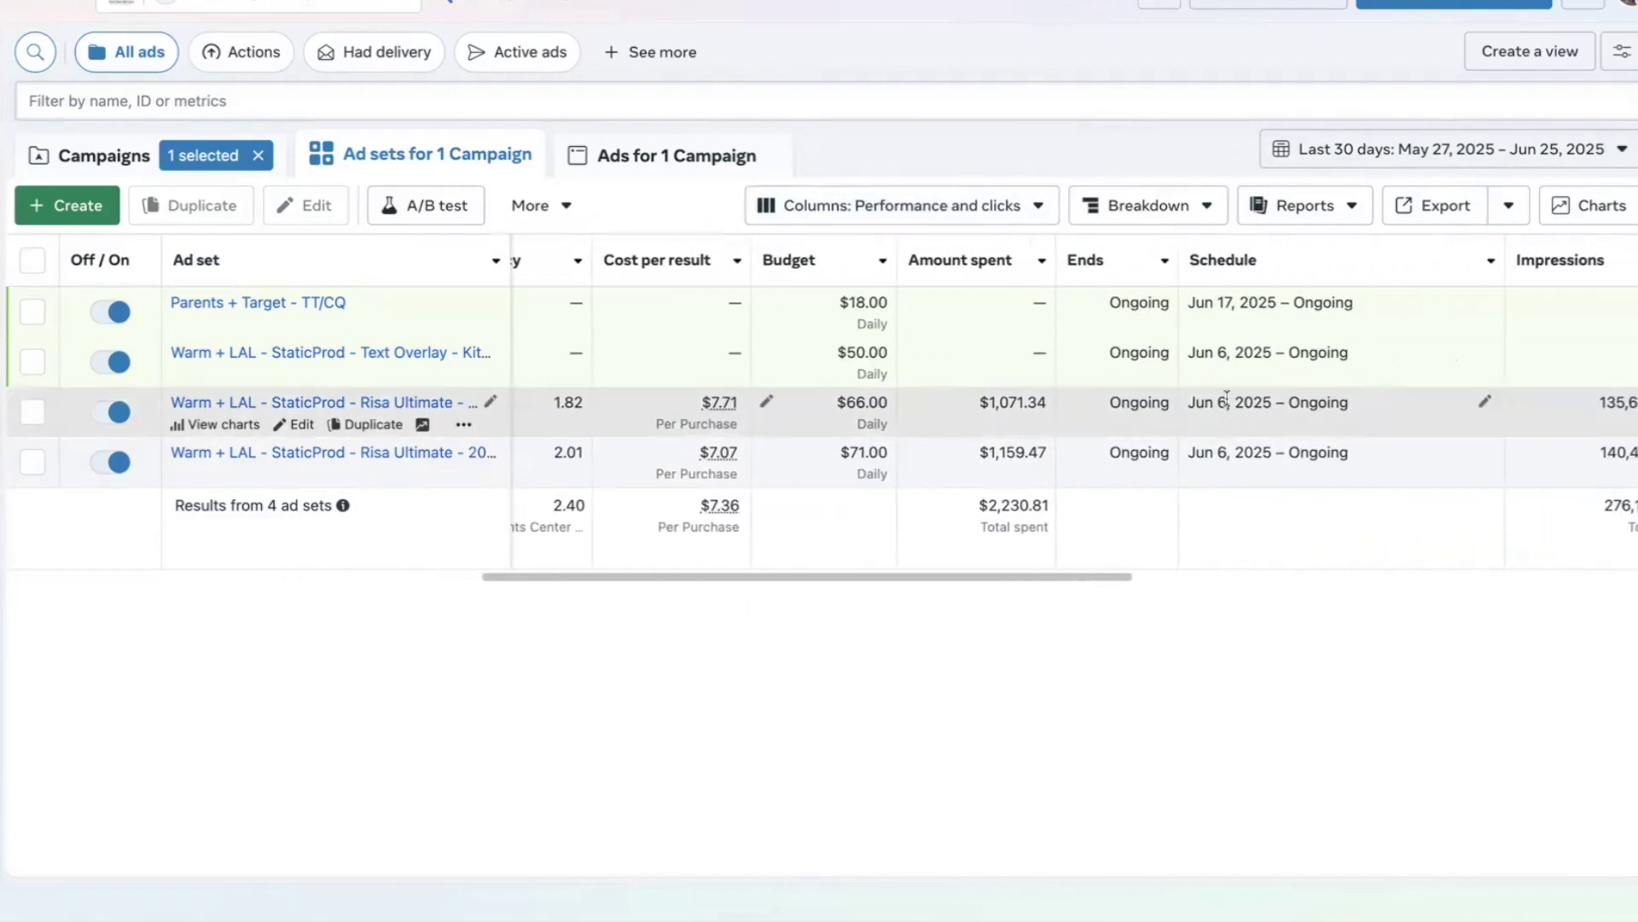
scroll(1226, 413, "left", 5)
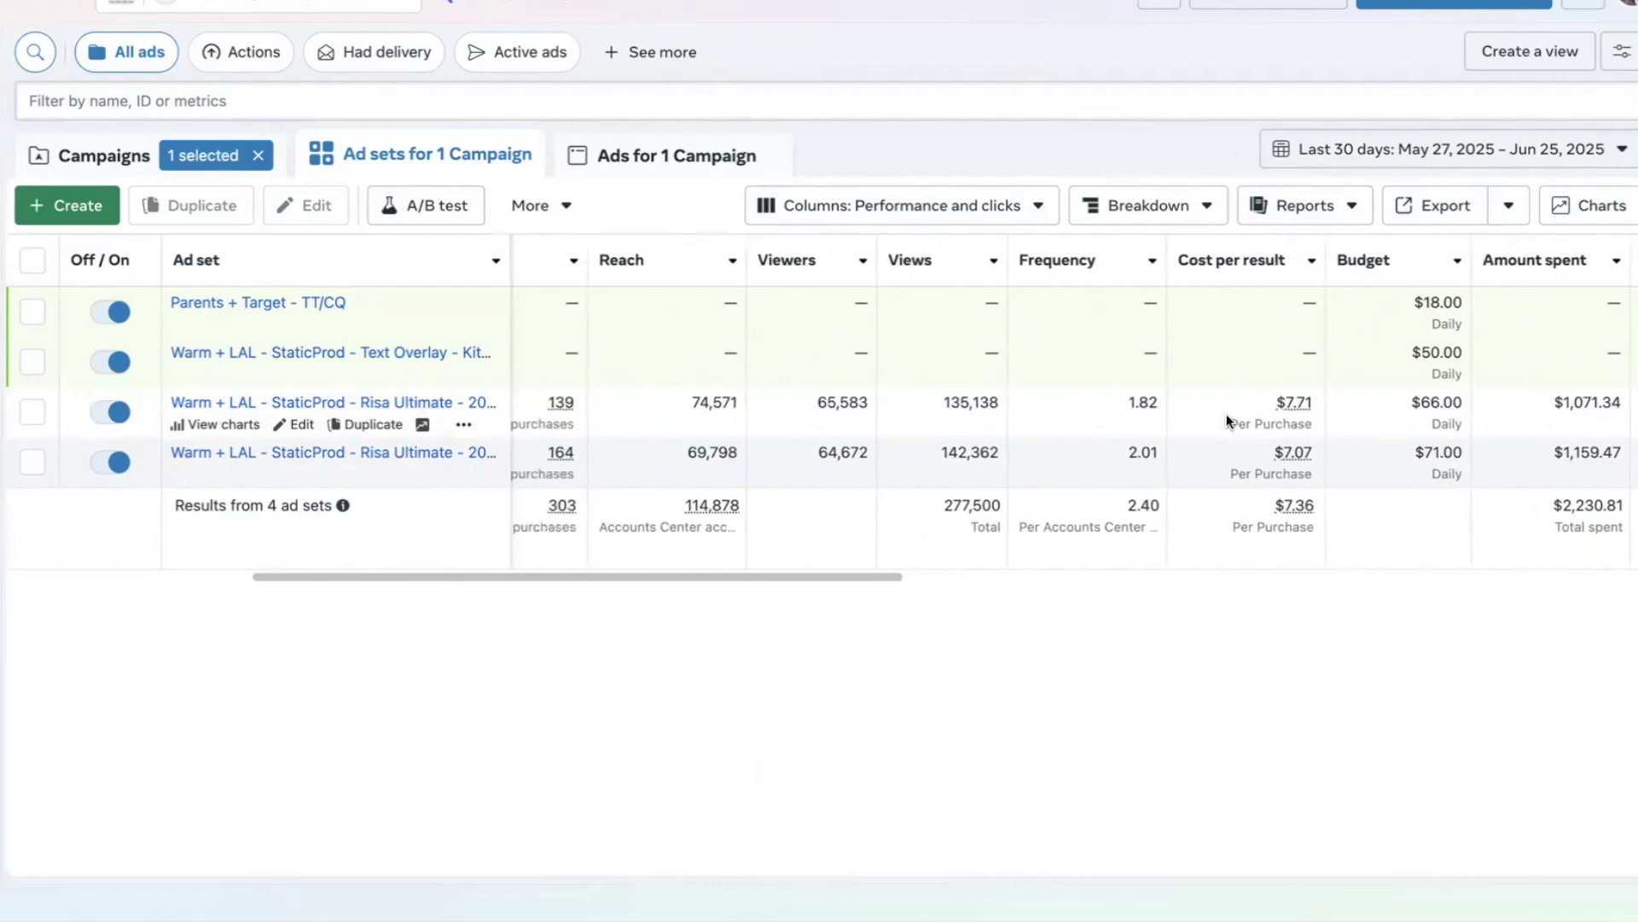
scroll(1226, 413, "left", 3)
scroll(1226, 413, "right", 3)
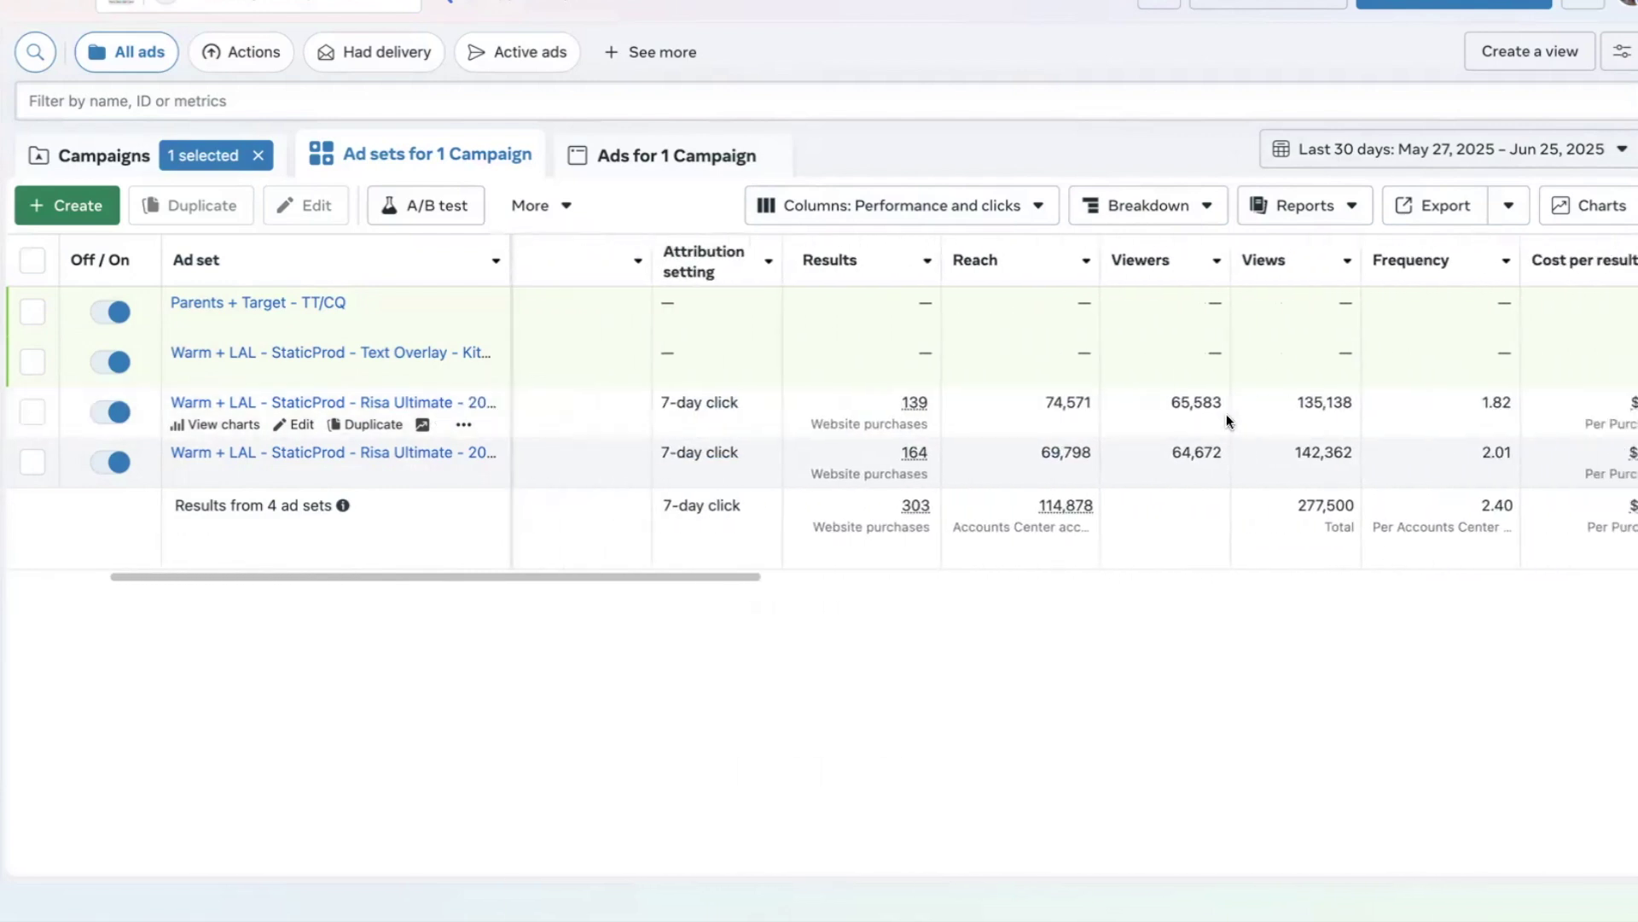
scroll(1226, 413, "right", 2)
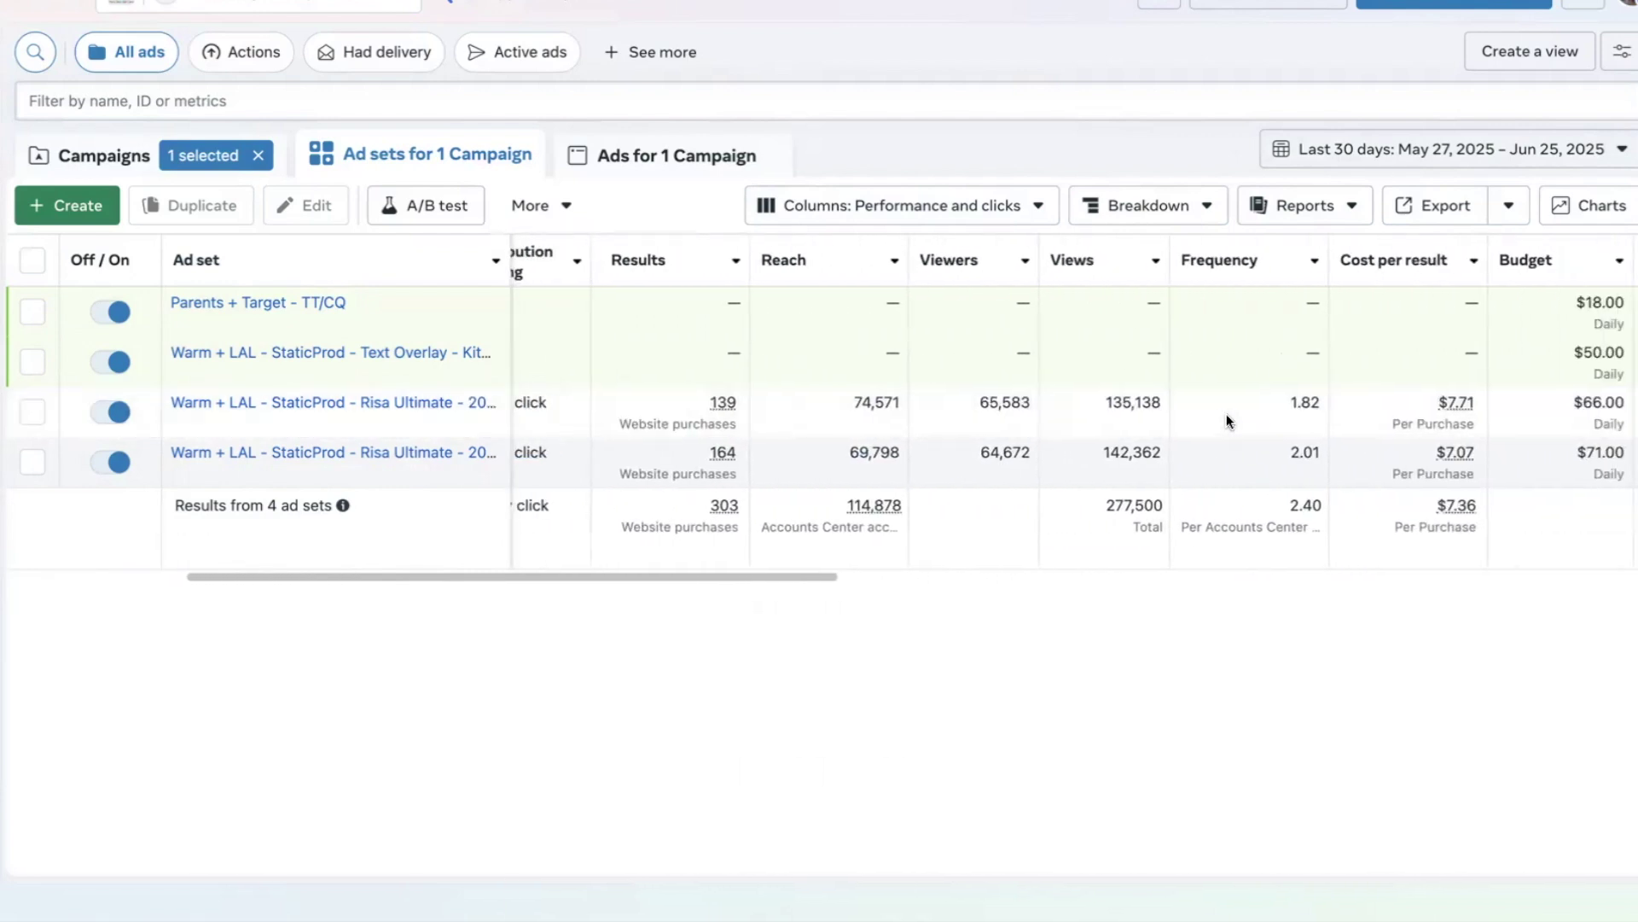
Switch the ad sets table back to the REPORTING column preset and view the cost per result.
left_click(939, 208)
left_click(821, 345)
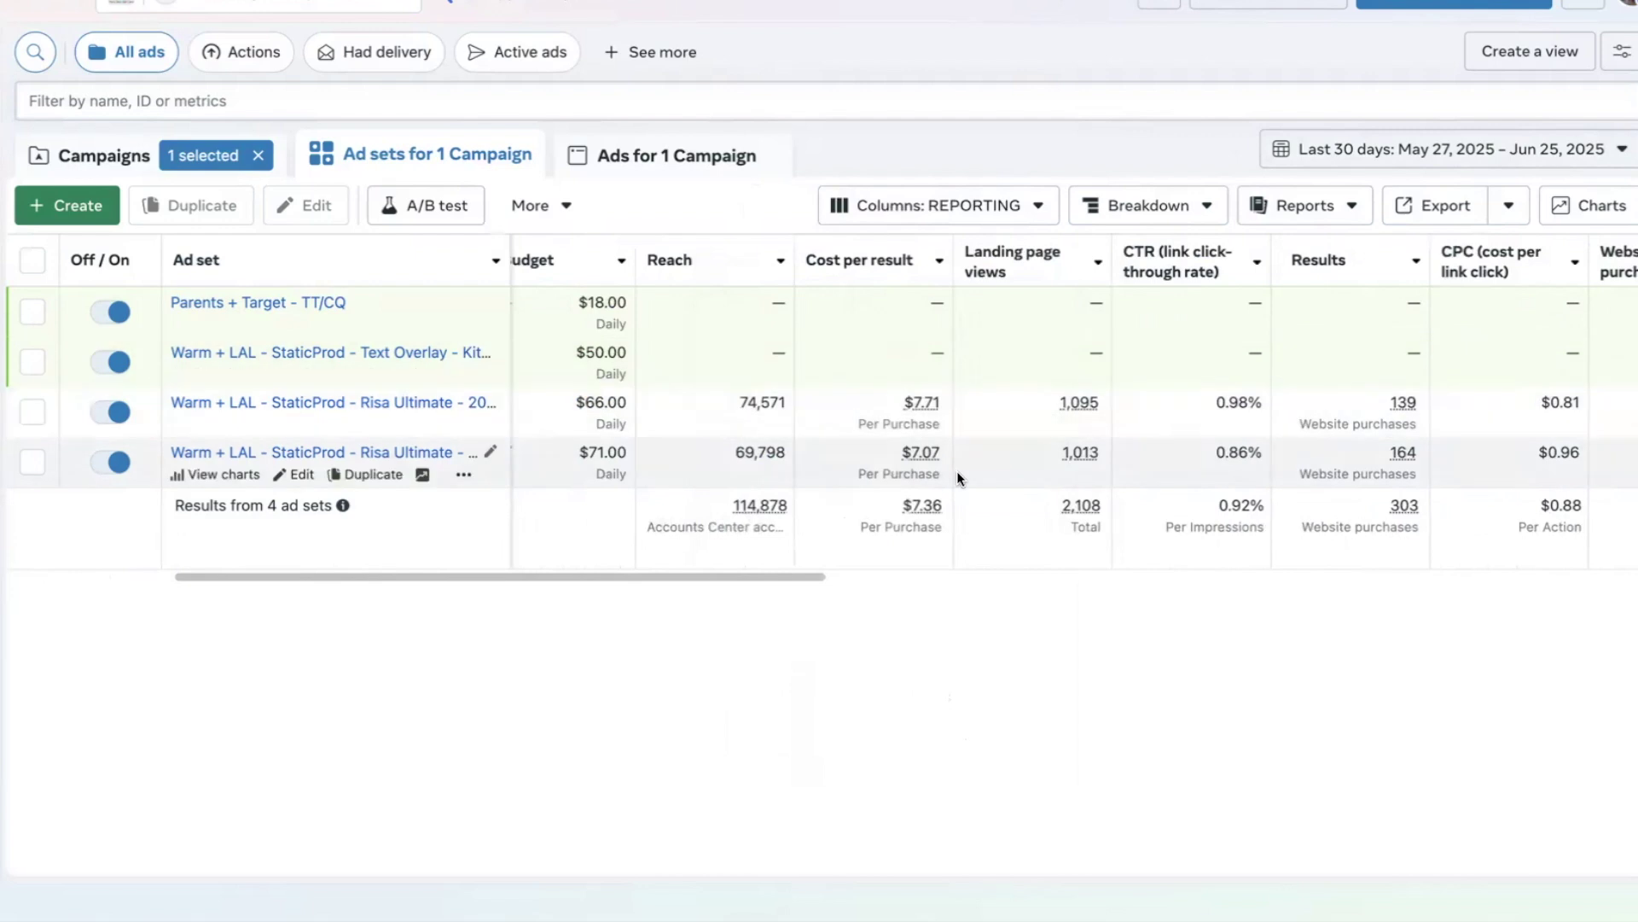
scroll(957, 477, "right", 1)
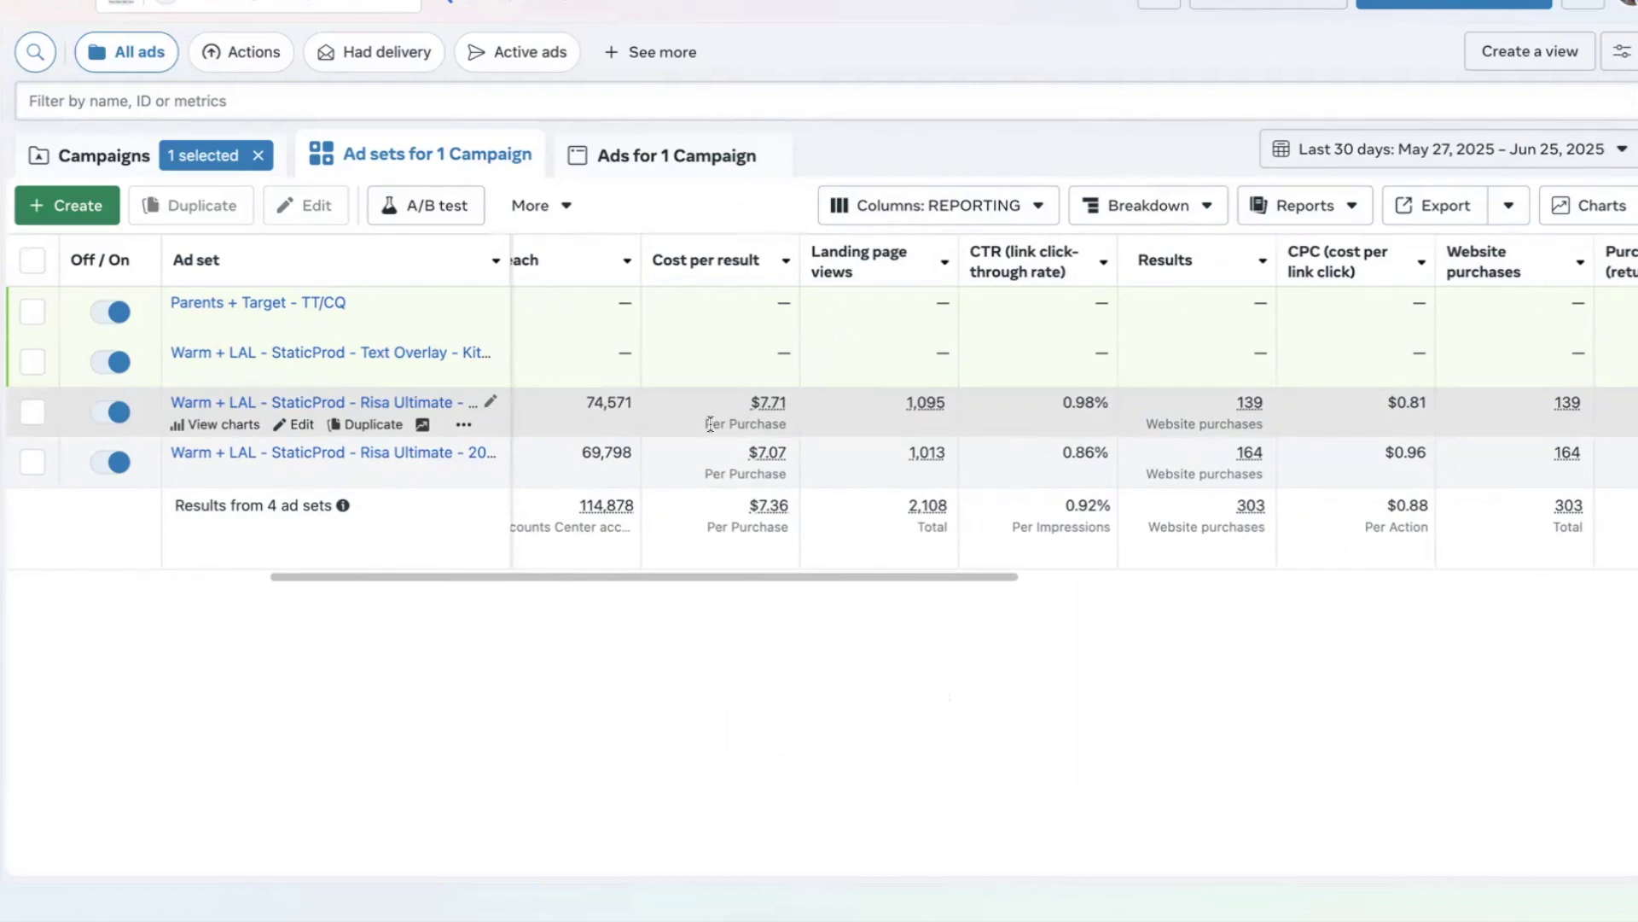
Set a custom reporting date range of Jun 6 to Jun 13, 2025 for the ad sets.
left_click(1437, 154)
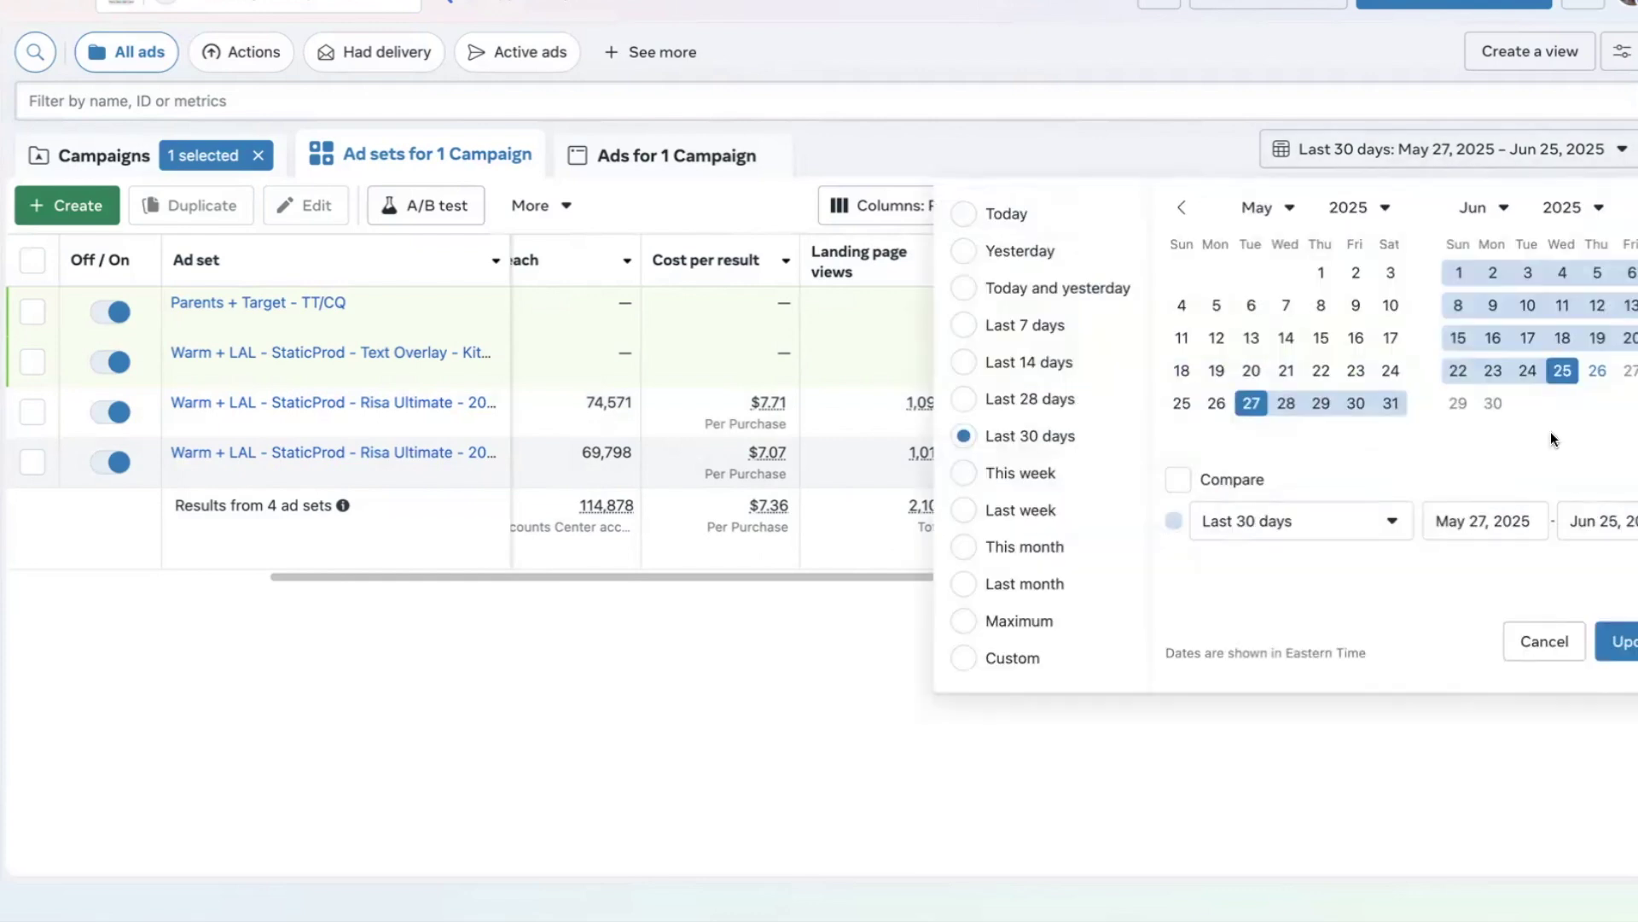
left_click(1631, 273)
left_click(1362, 311)
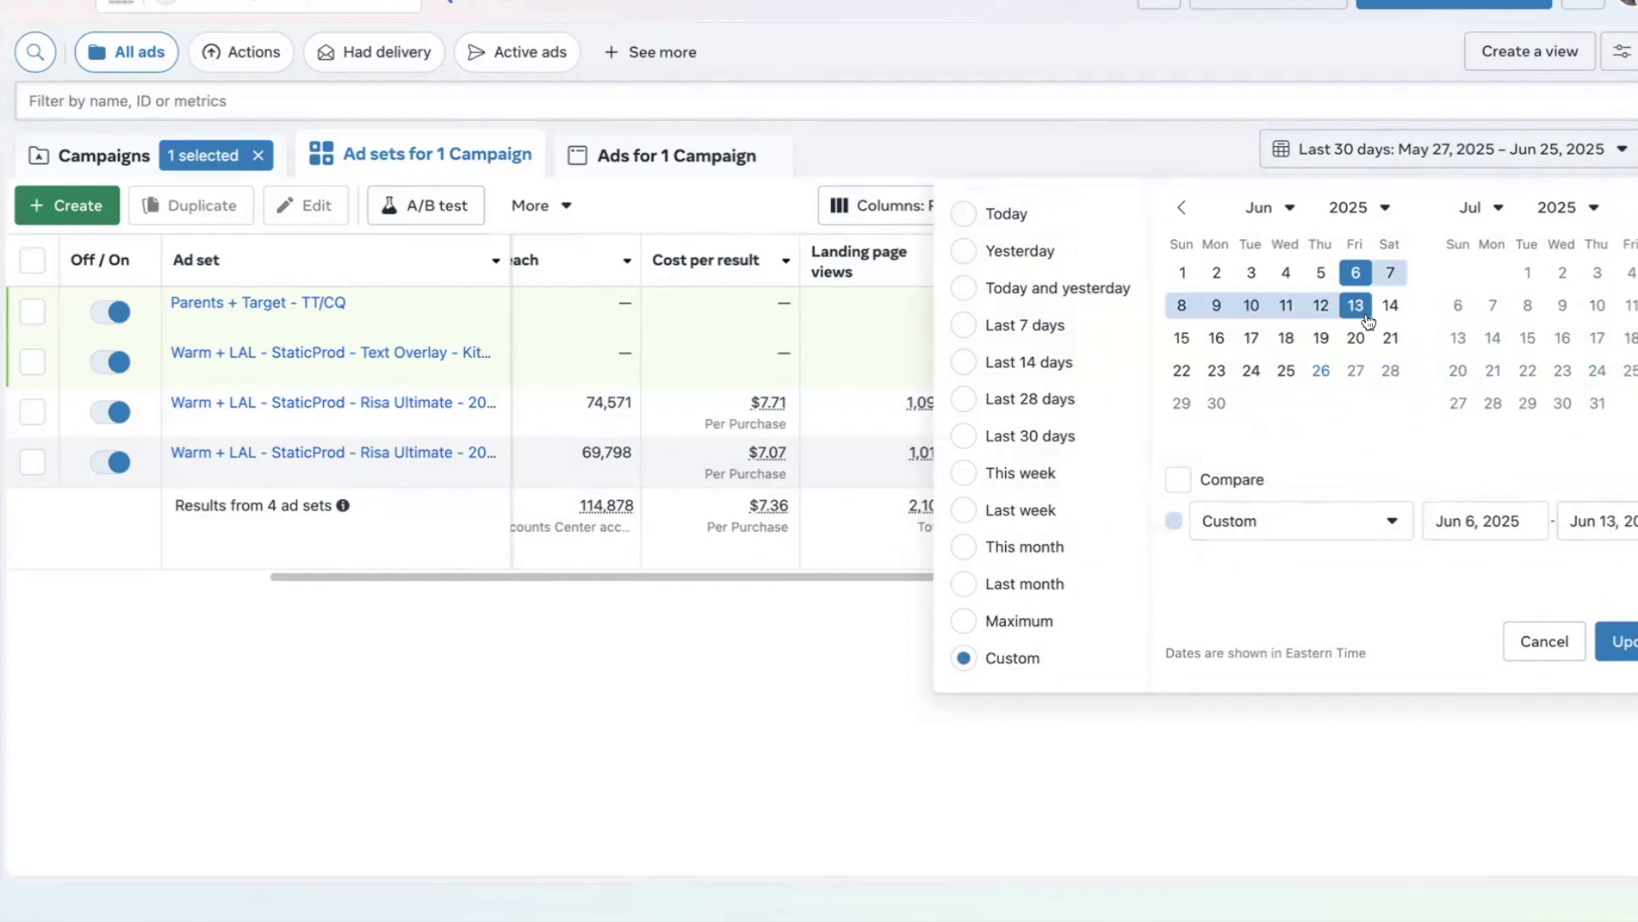
left_click(1619, 642)
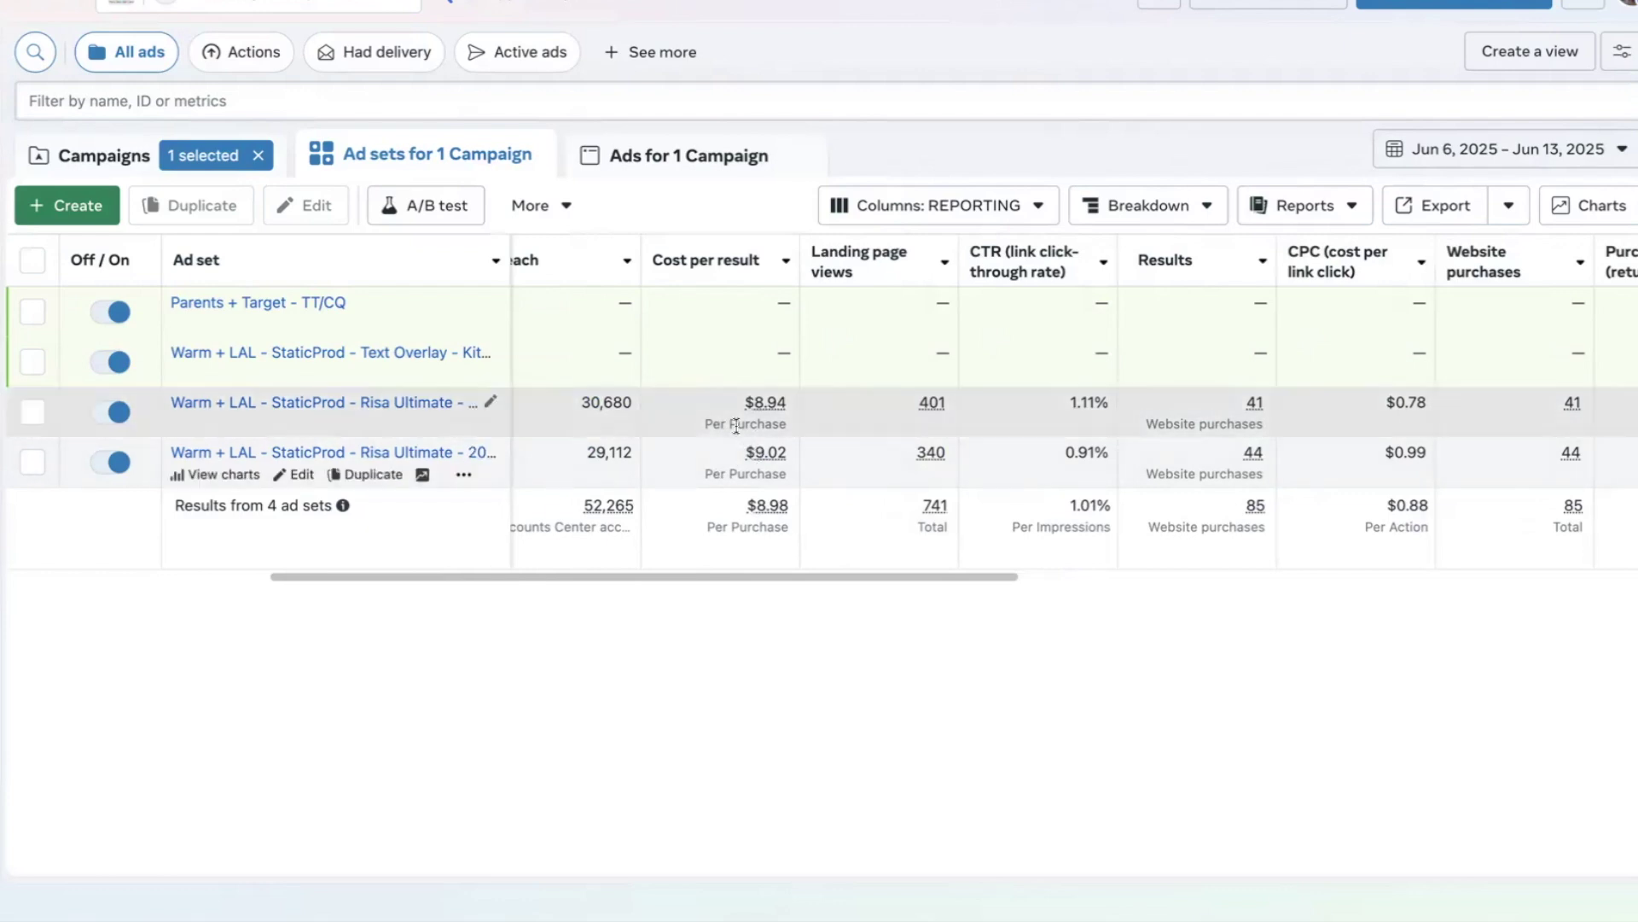
Narrow the reporting date range to Jun 6 to Jun 9, 2025 to view the ad sets' first days.
left_click(1462, 153)
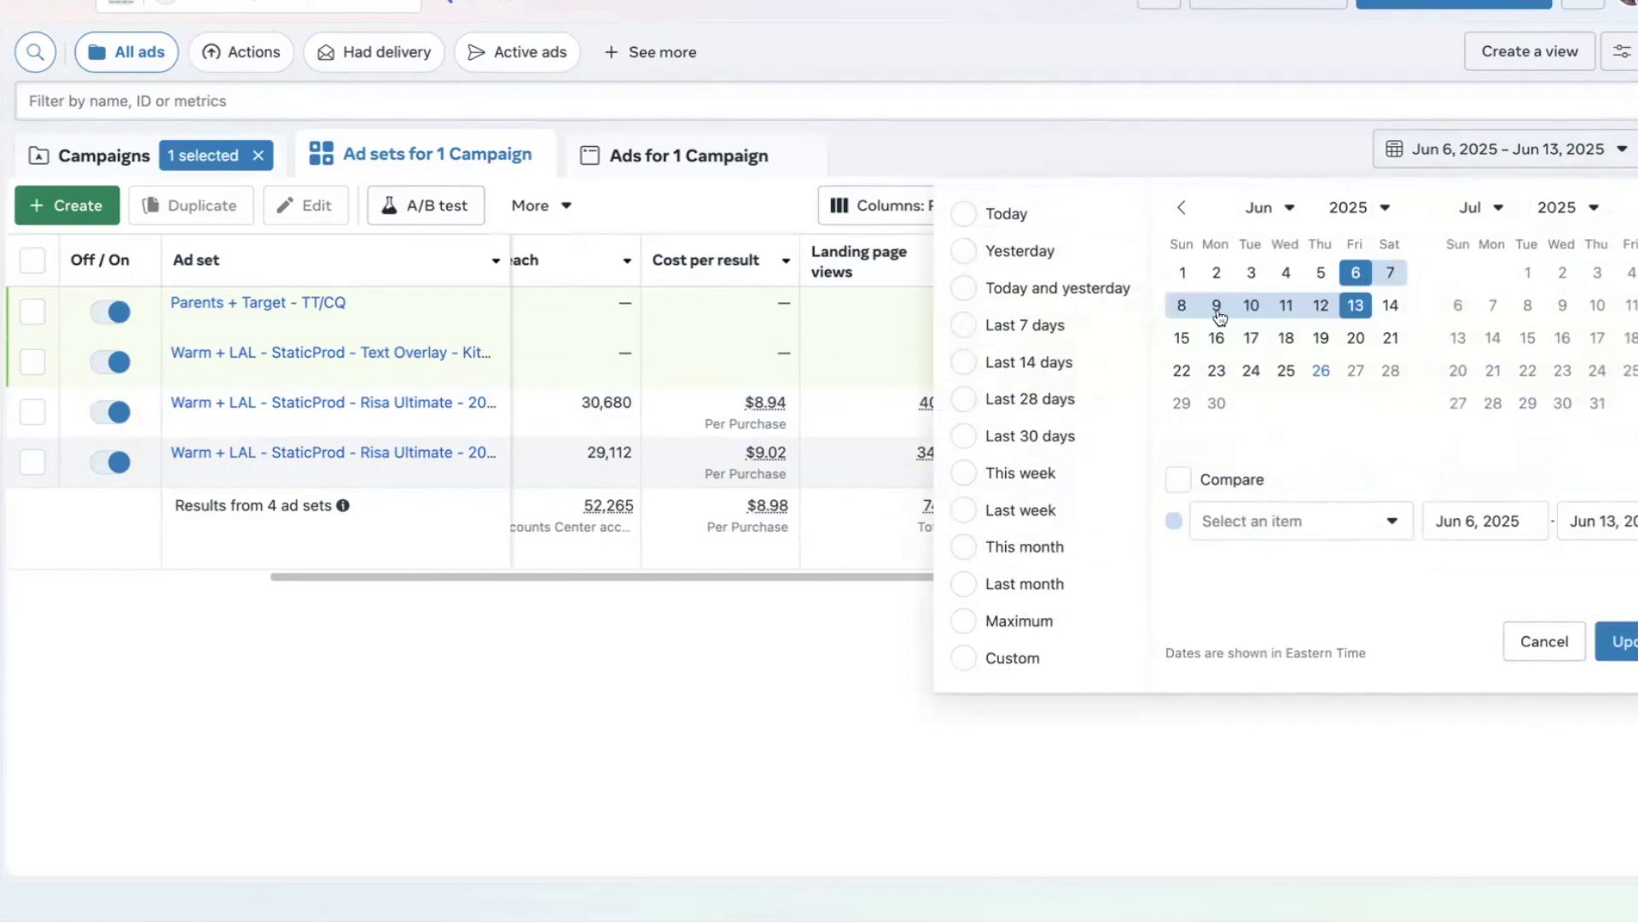
left_click(1217, 306)
left_click(1354, 275)
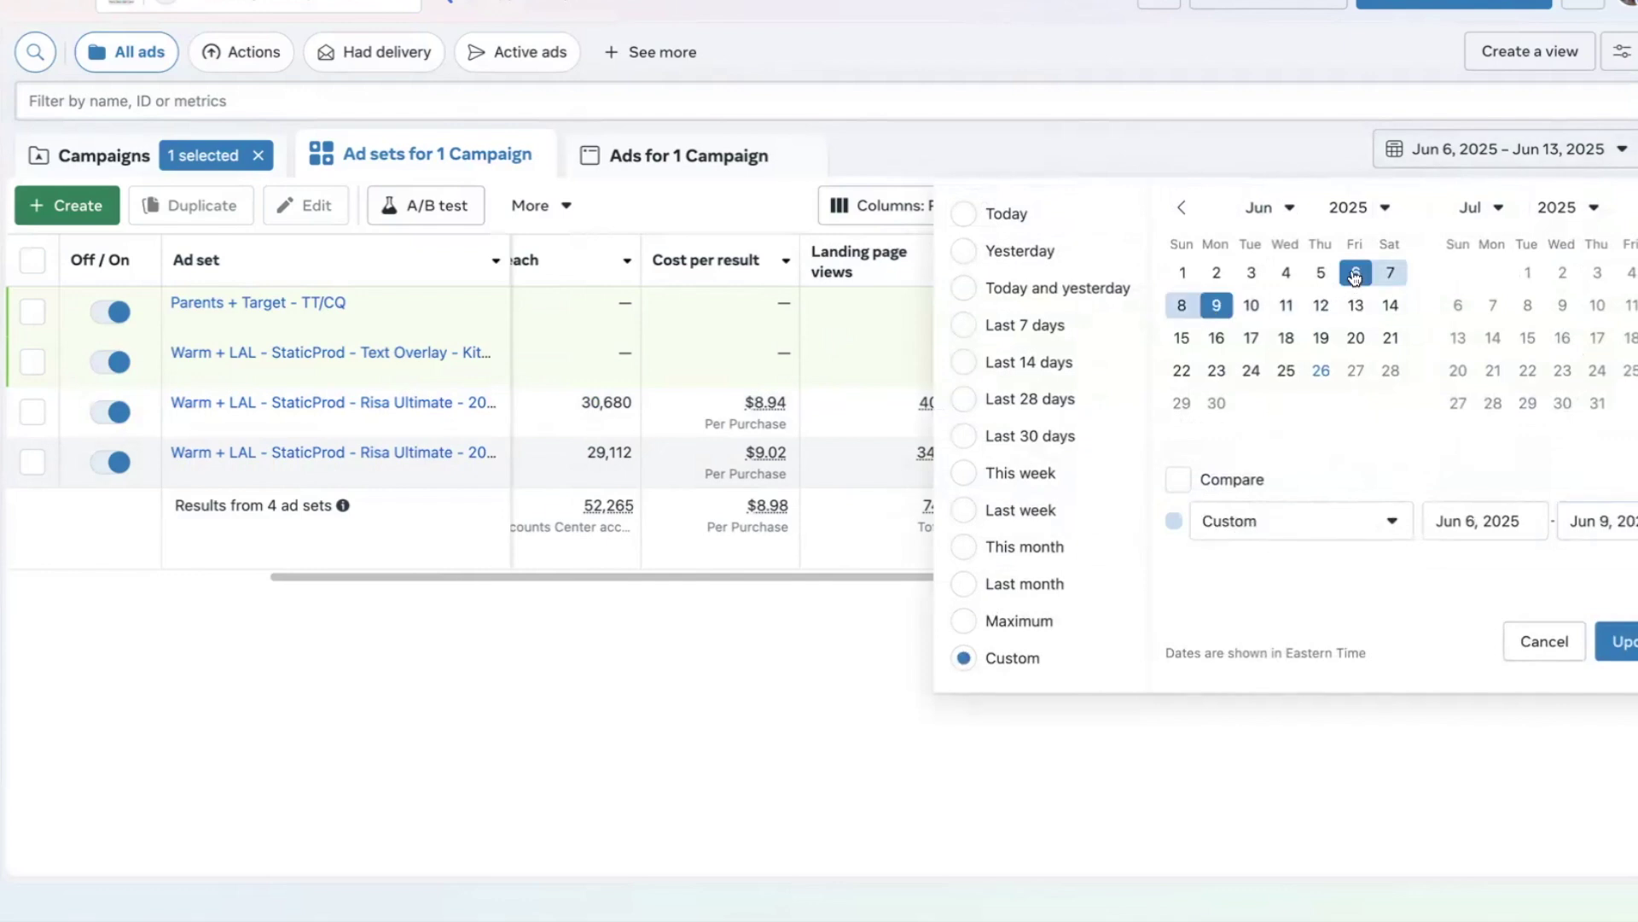
left_click(1617, 641)
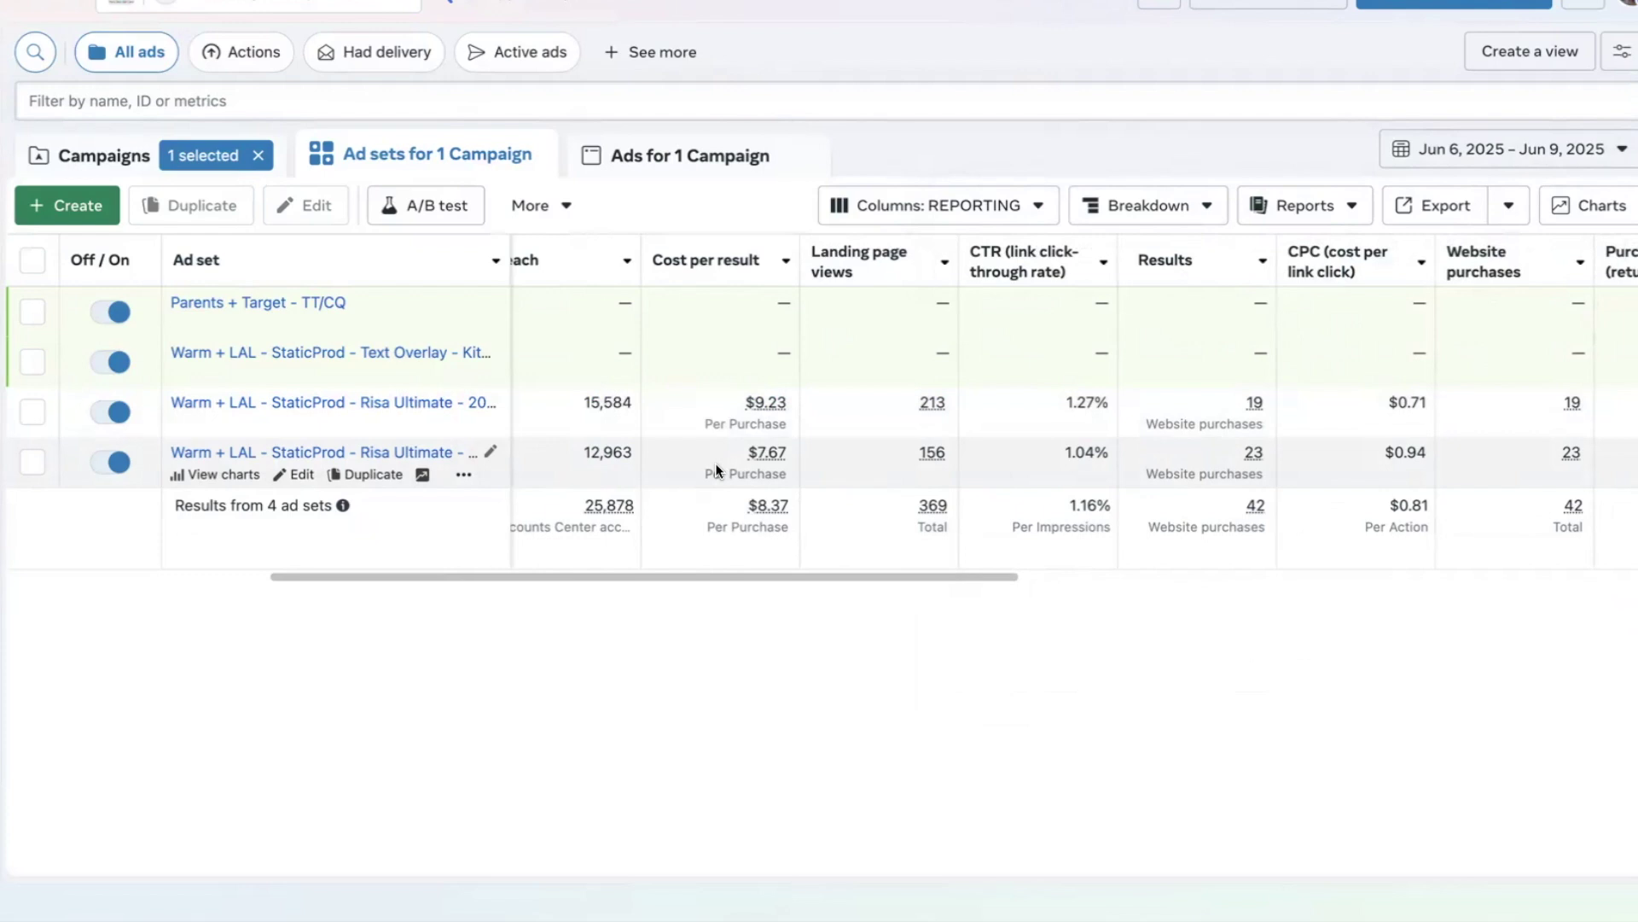
Set the date range to Jun 6 to Jun 13, 2025 and compare the ad sets' cost per result and purchase ROAS.
left_click(1506, 149)
left_click(1356, 305)
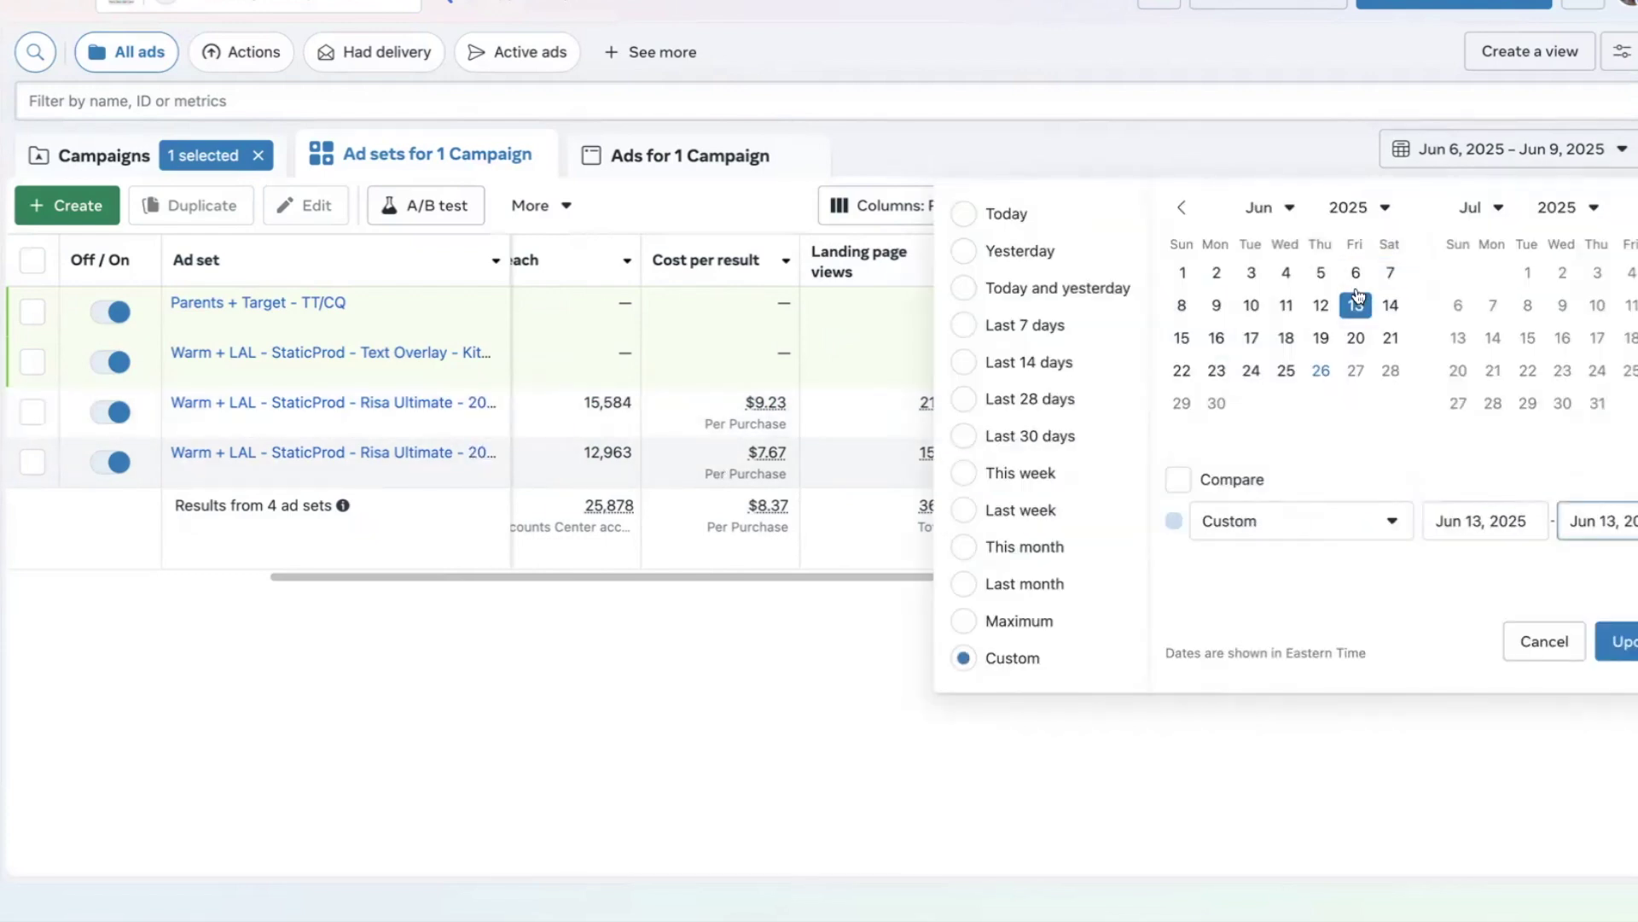
left_click(1355, 272)
left_click(1624, 643)
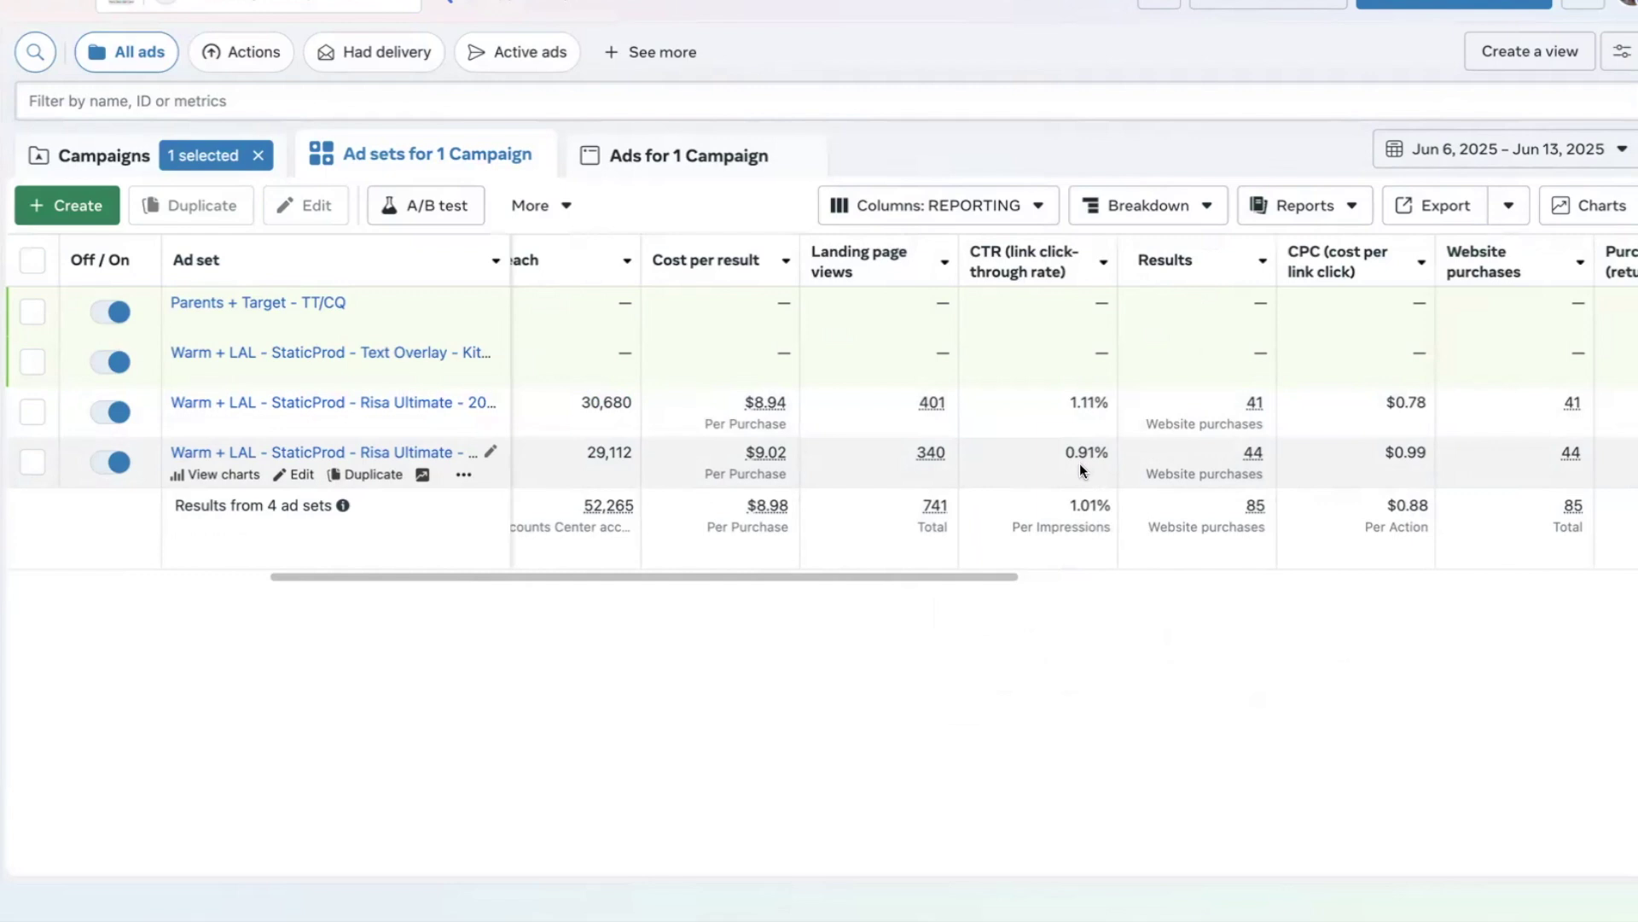
left_click(1479, 152)
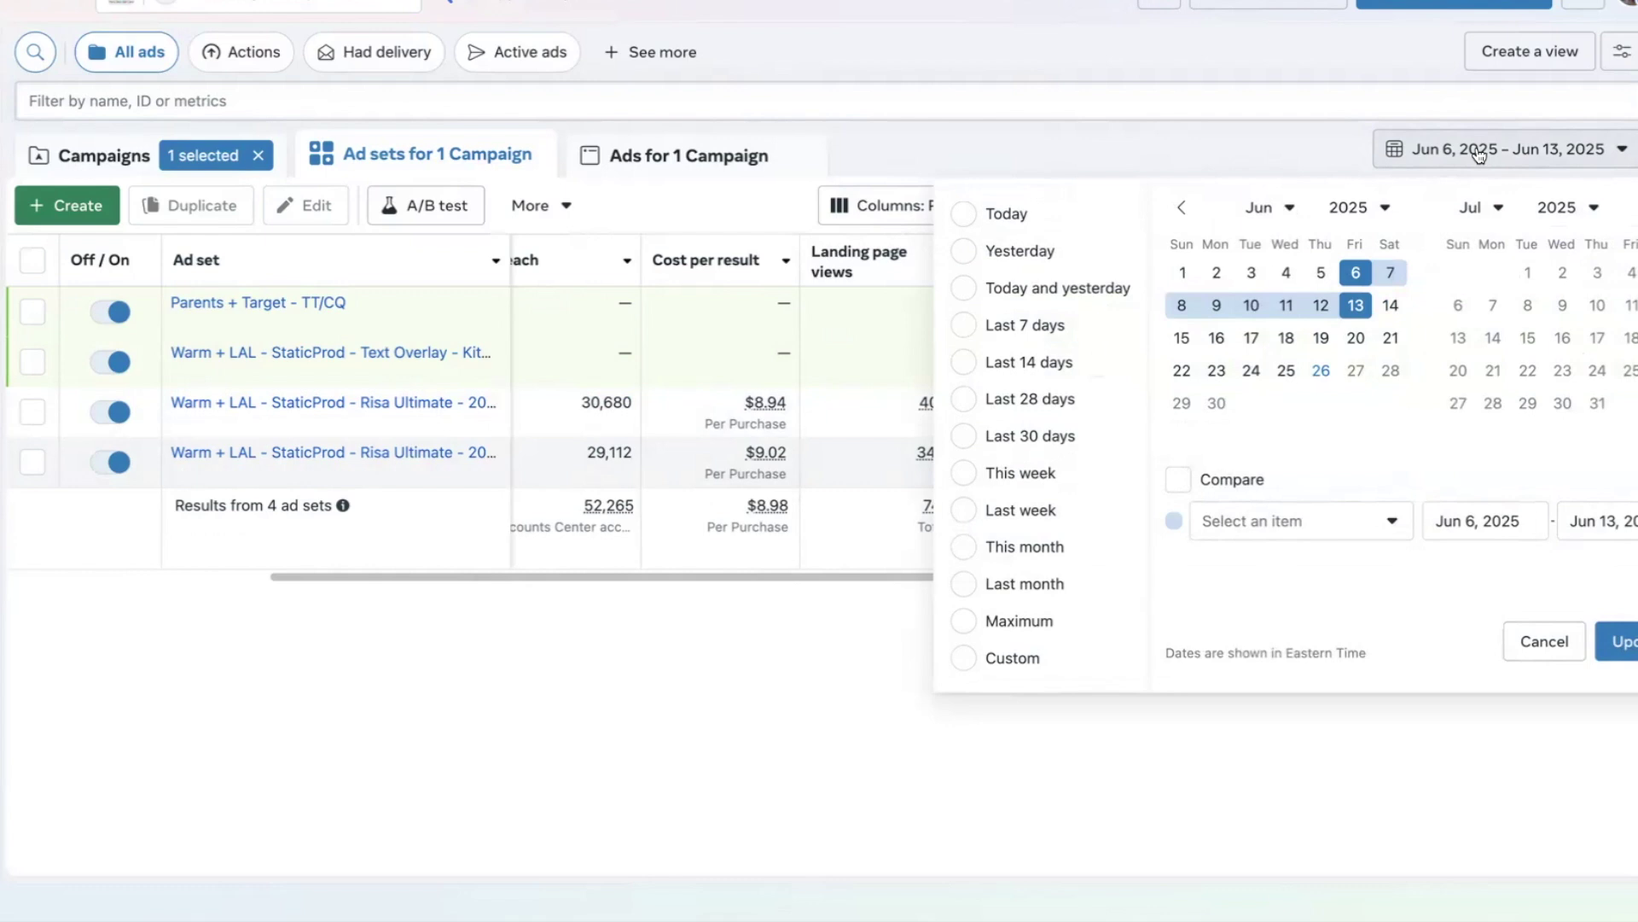
left_click(1478, 152)
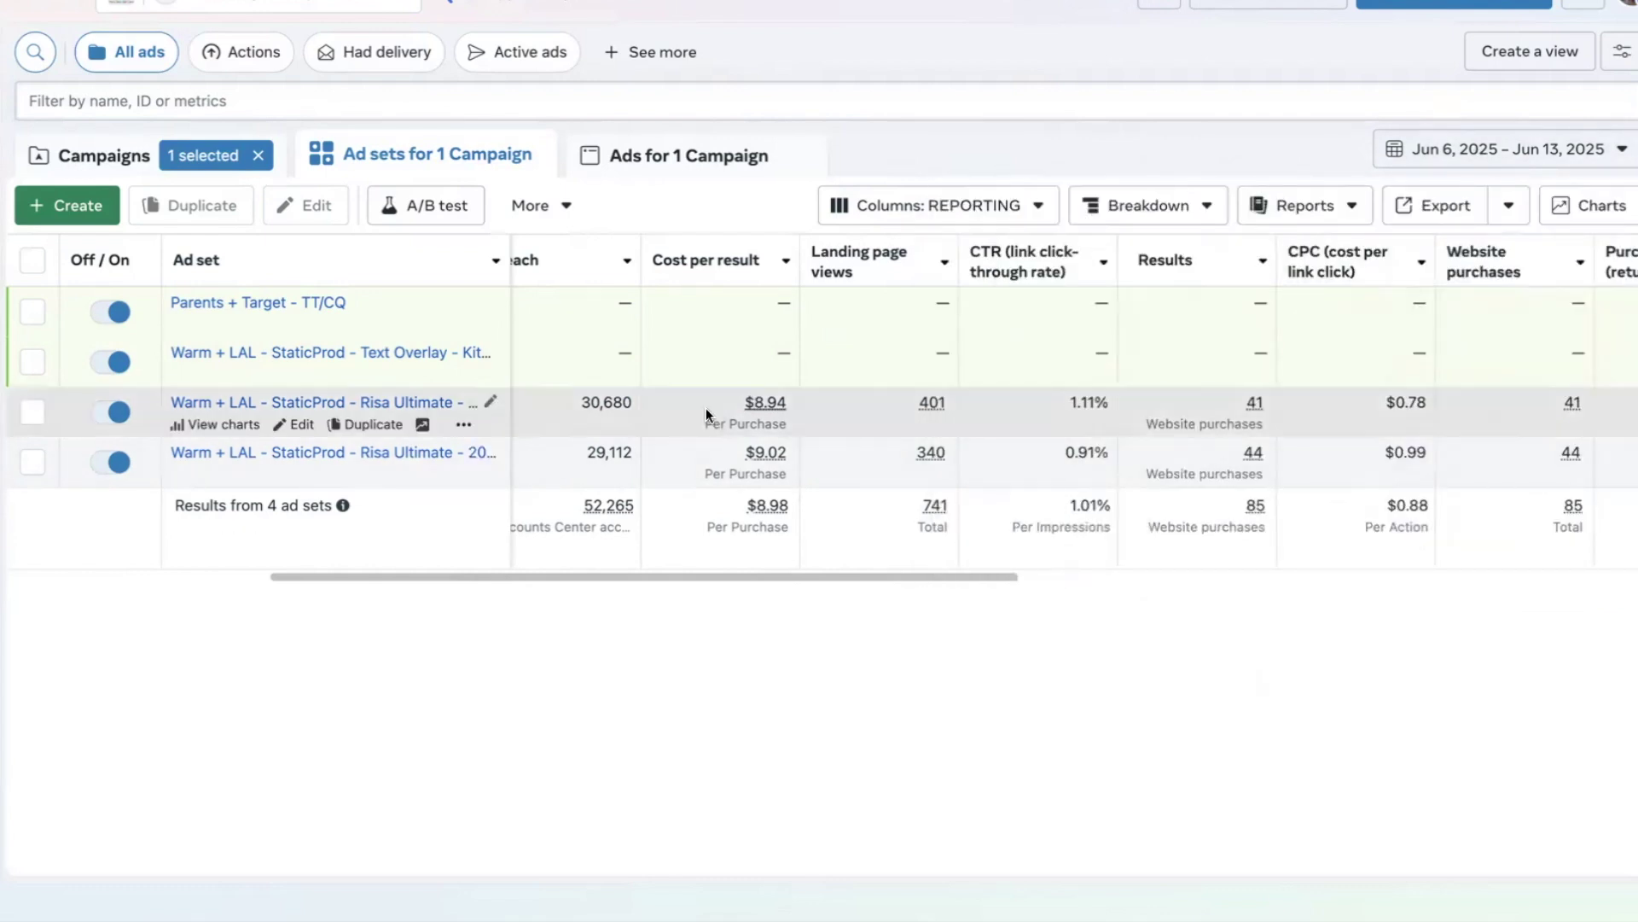
scroll(705, 407, "right", 5)
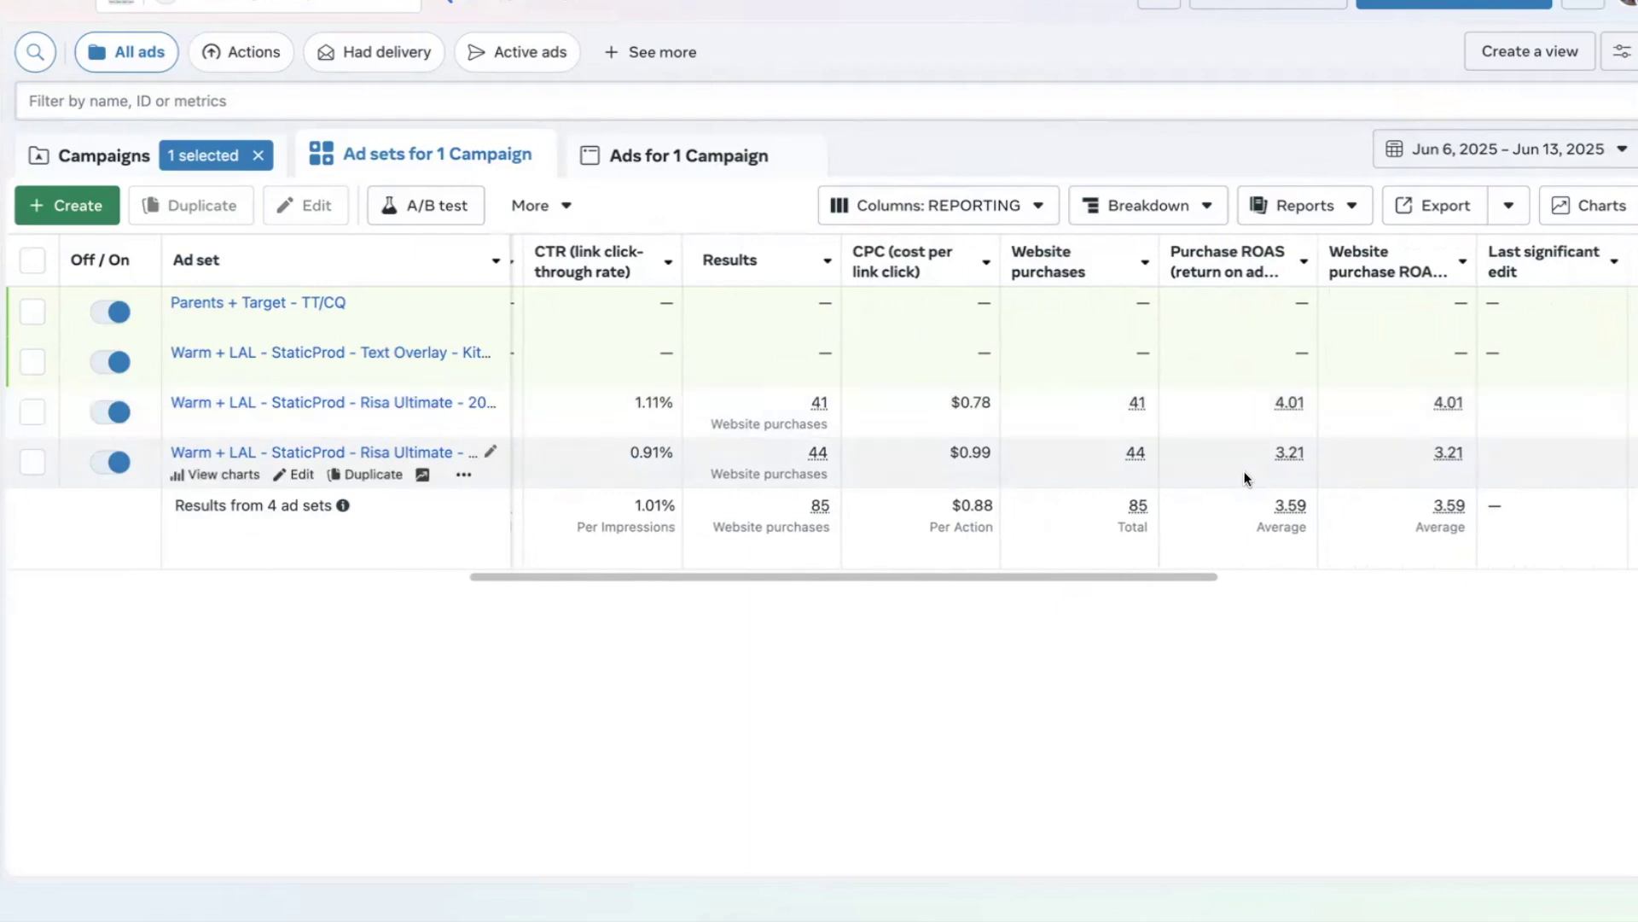
scroll(1244, 471, "left", 5)
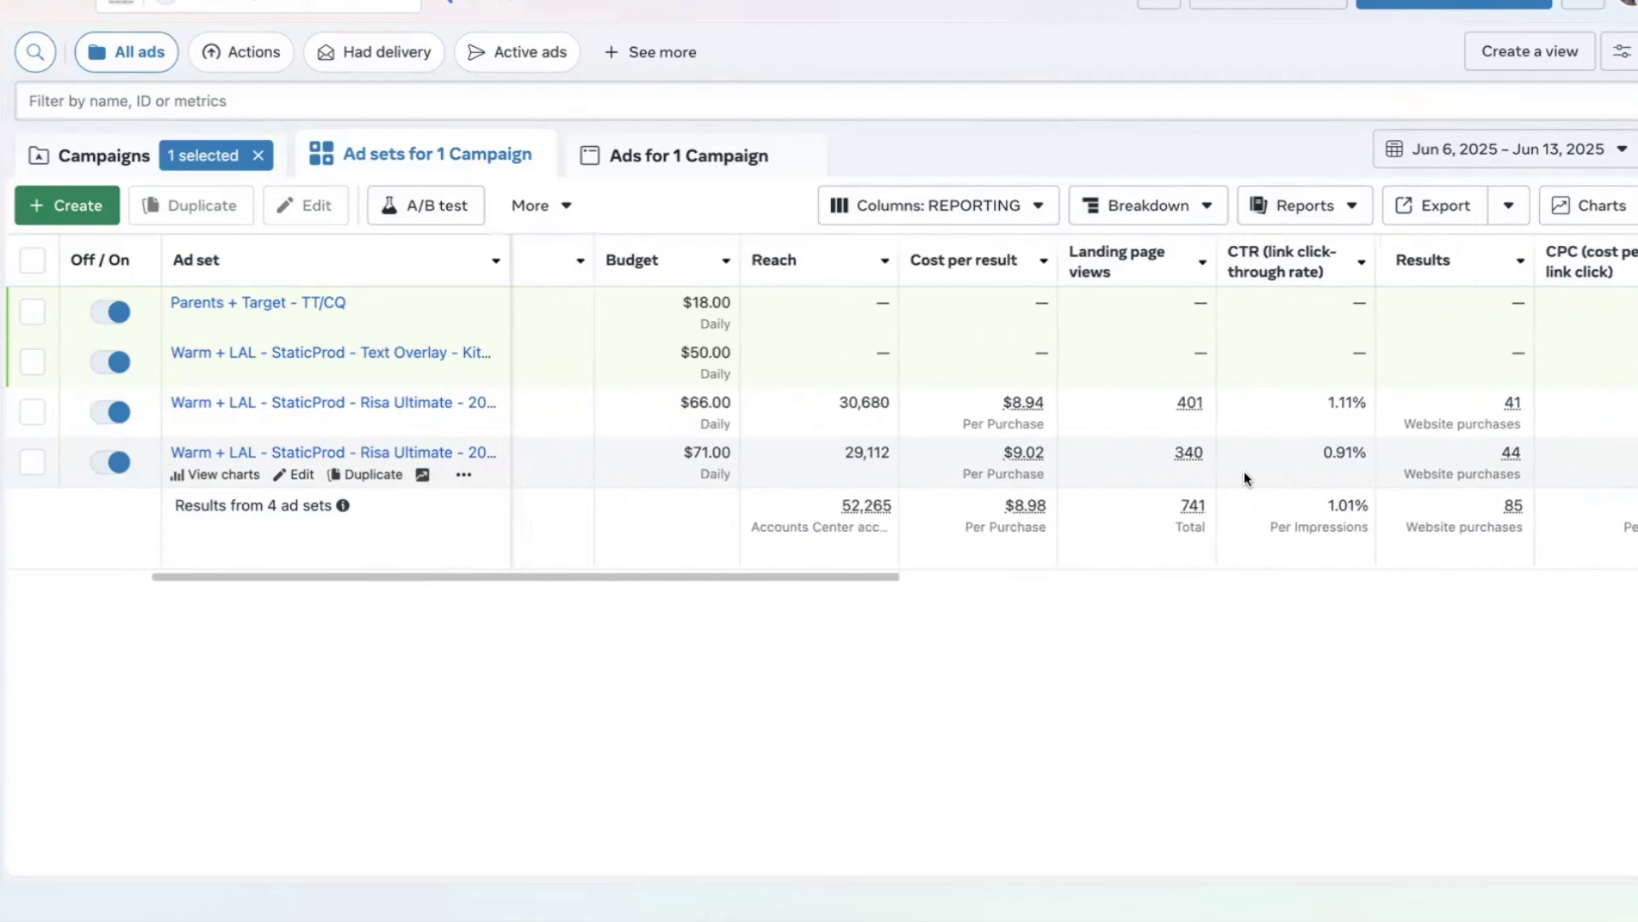
scroll(1012, 459, "right", 3)
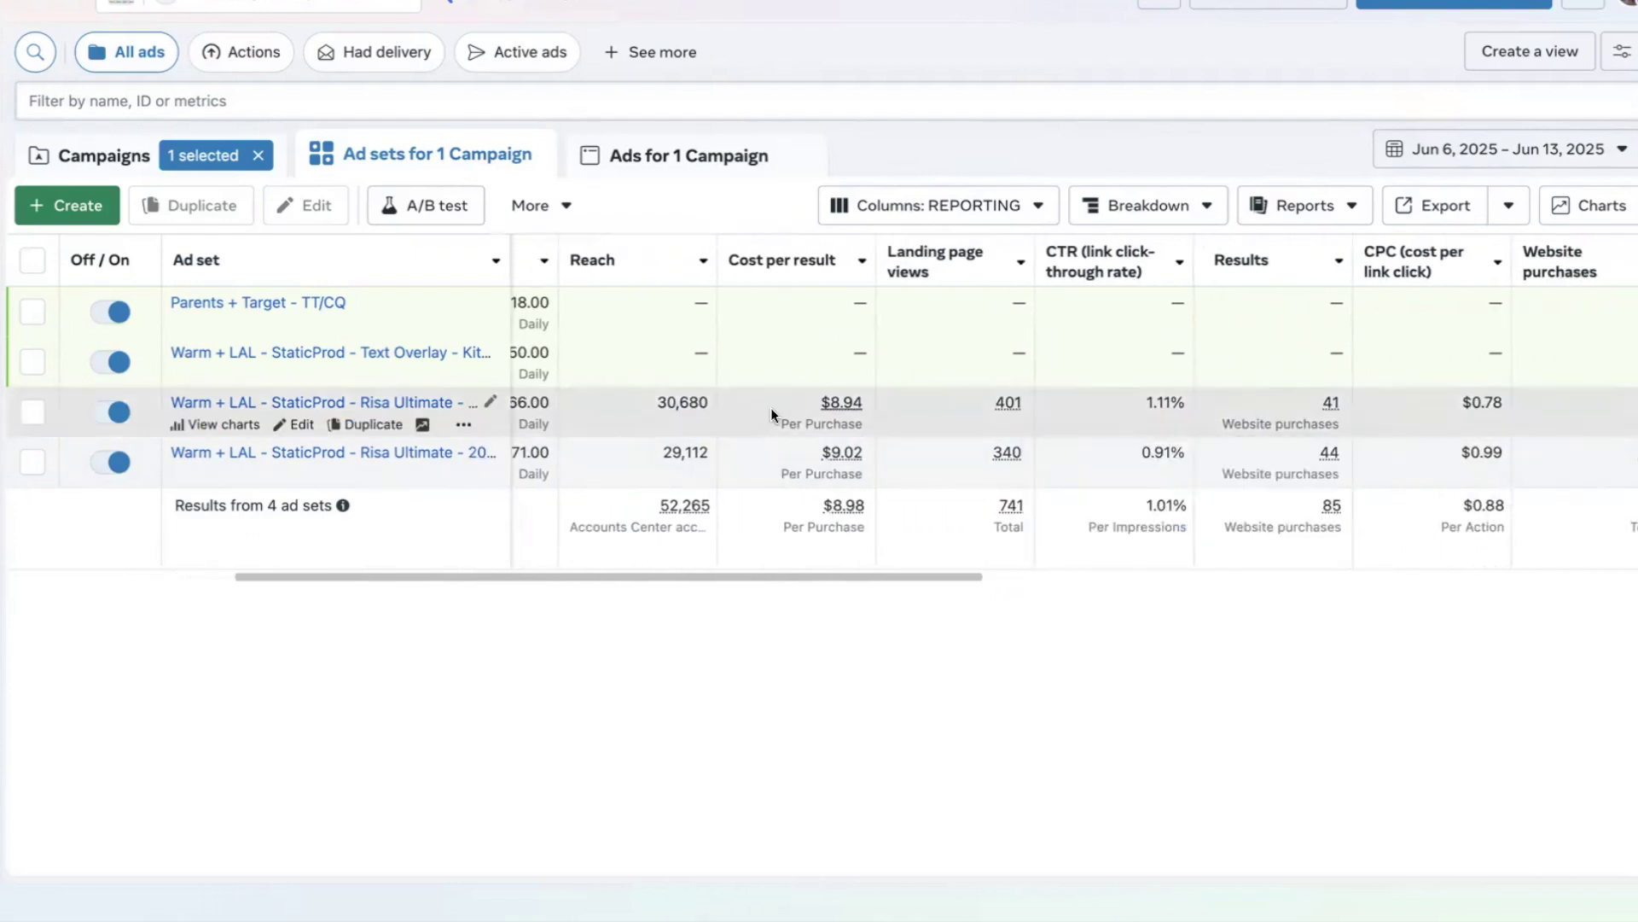
Extend the date range to Jun 6 to Jun 20, 2025 and compare the ad sets' cost per result, results and purchase ROAS.
left_click(1531, 154)
left_click(1356, 338)
left_click(1361, 278)
left_click(1630, 651)
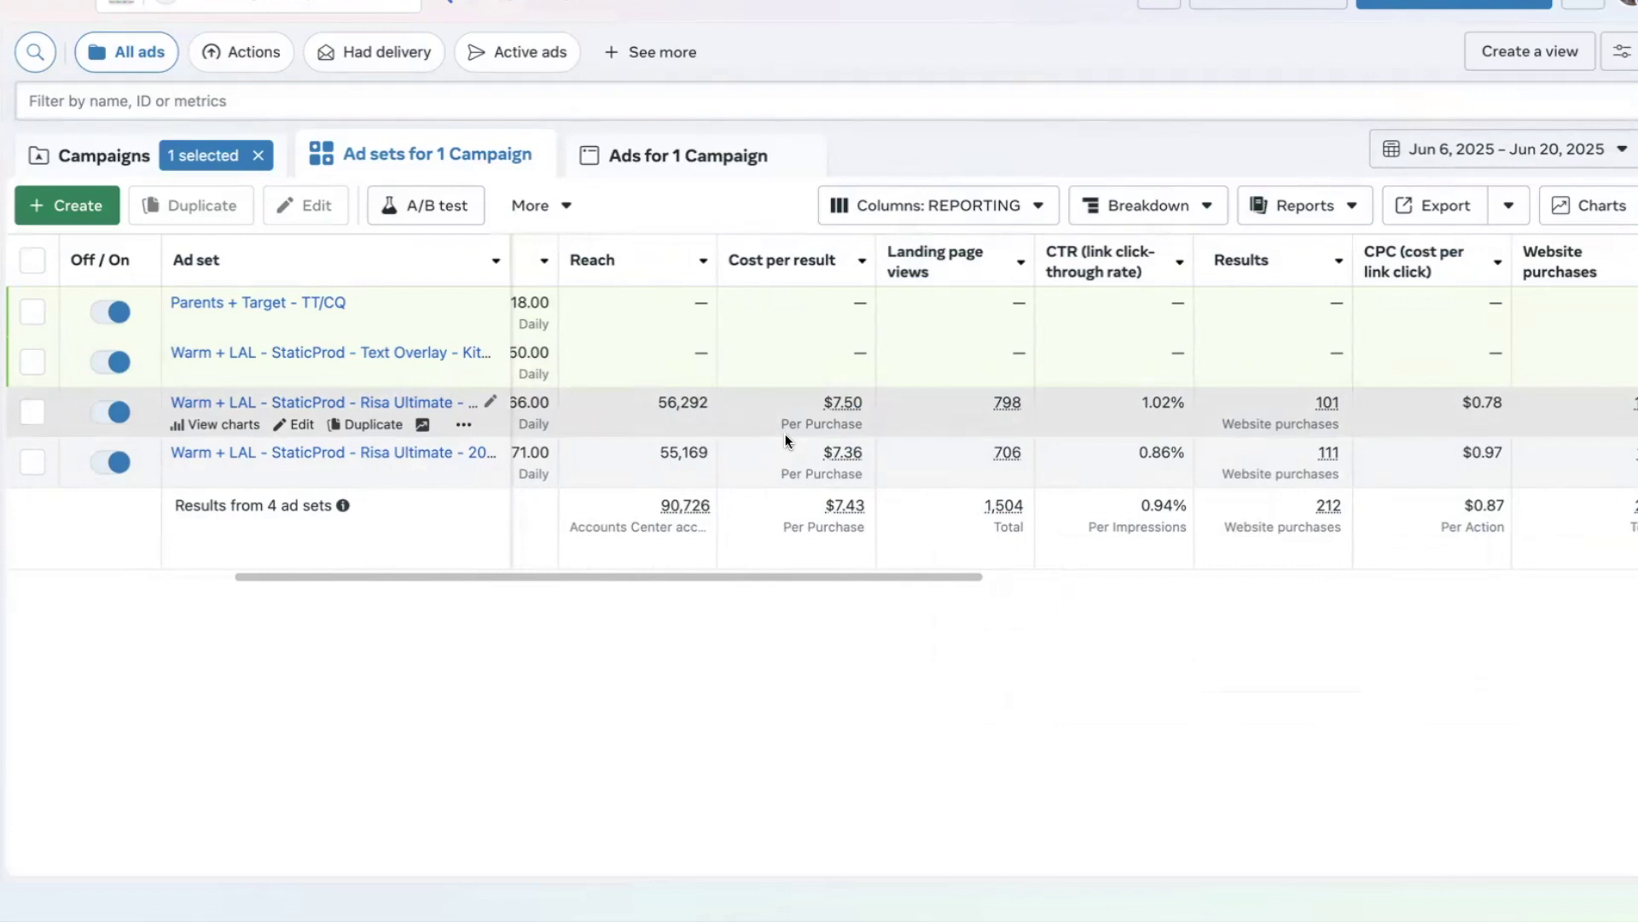
scroll(781, 417, "right", 1)
scroll(781, 418, "right", 1)
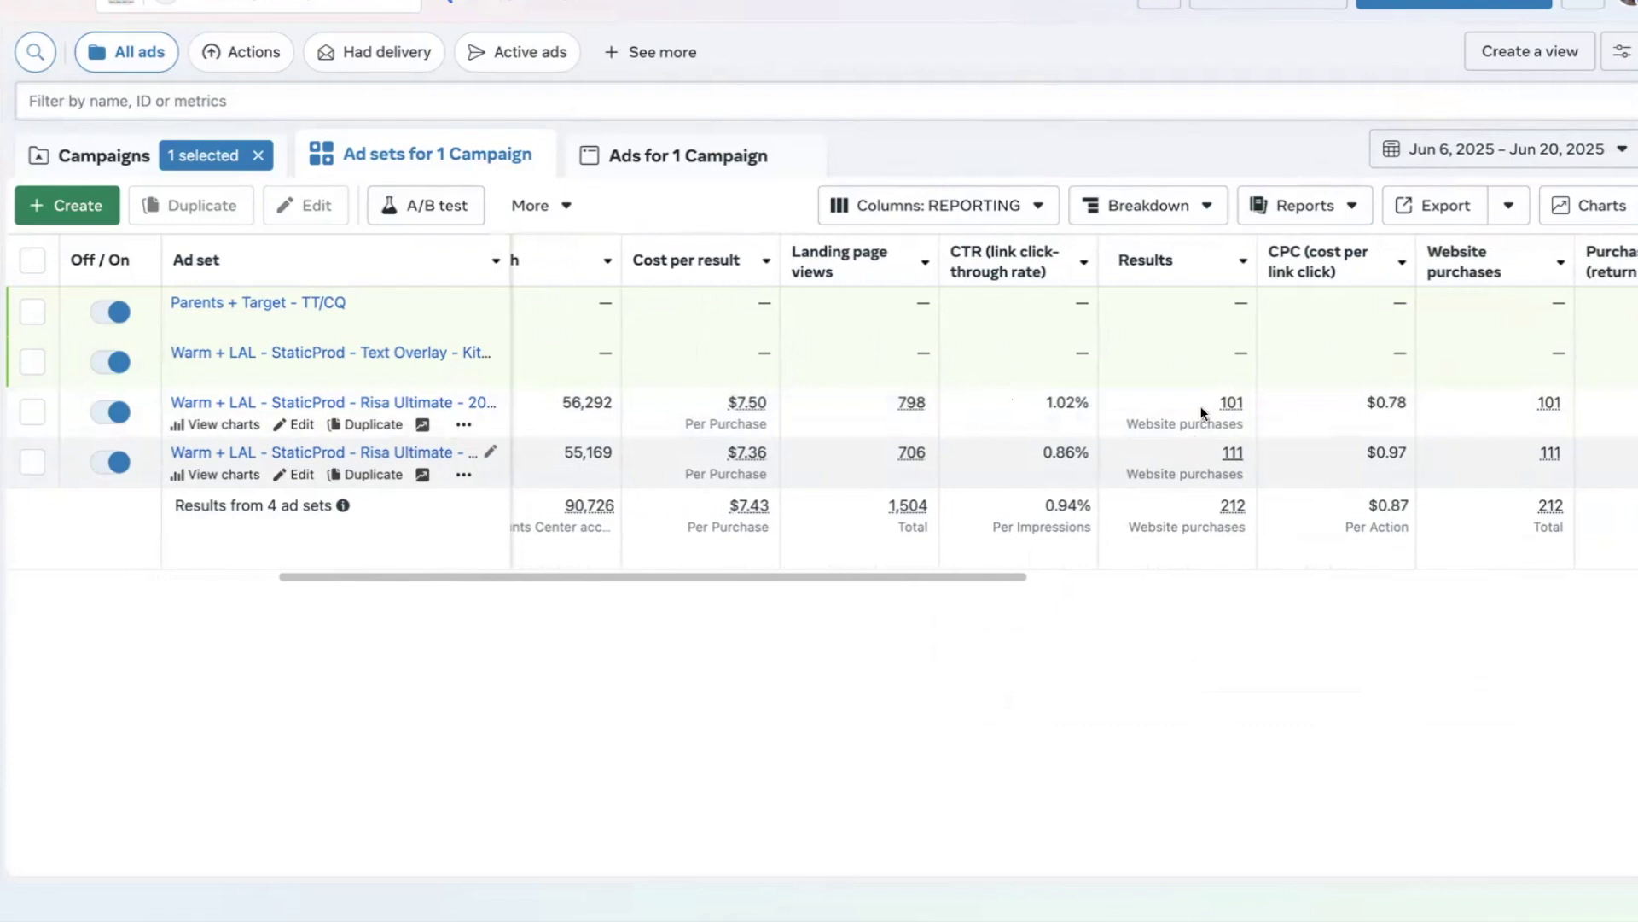
scroll(1196, 486, "right", 7)
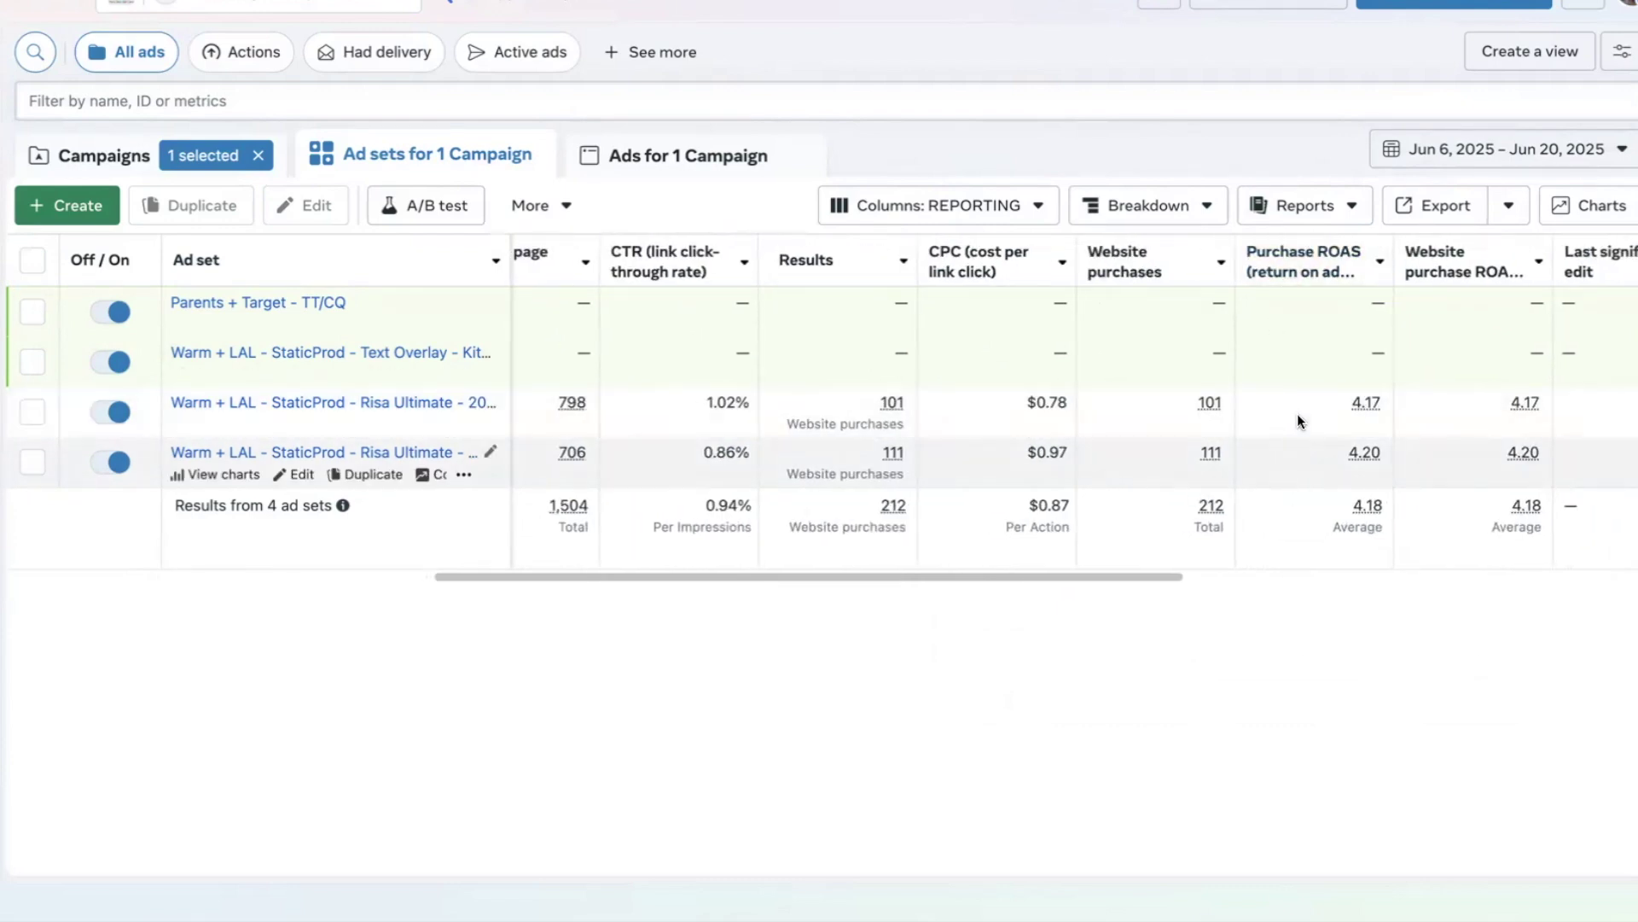
scroll(1303, 443, "left", 8)
scroll(1303, 443, "left", 2)
scroll(1303, 443, "right", 2)
scroll(1303, 443, "right", 1)
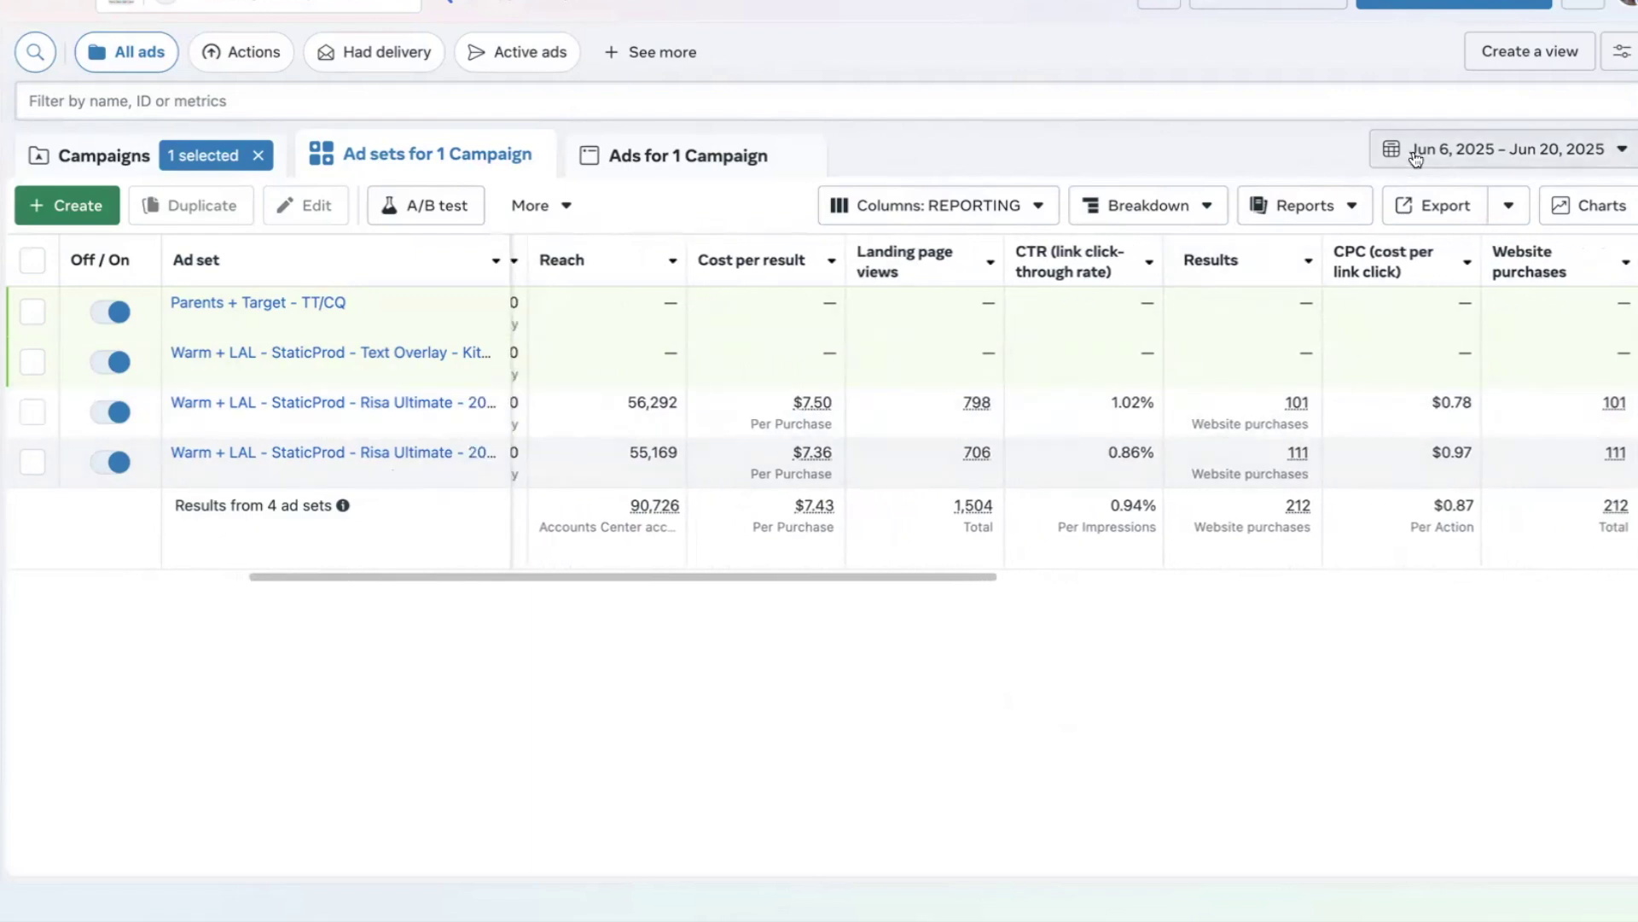
Set the date range to Last 30 days and compare purchase ROAS and cost per result across the ad sets.
left_click(1387, 148)
left_click(1017, 431)
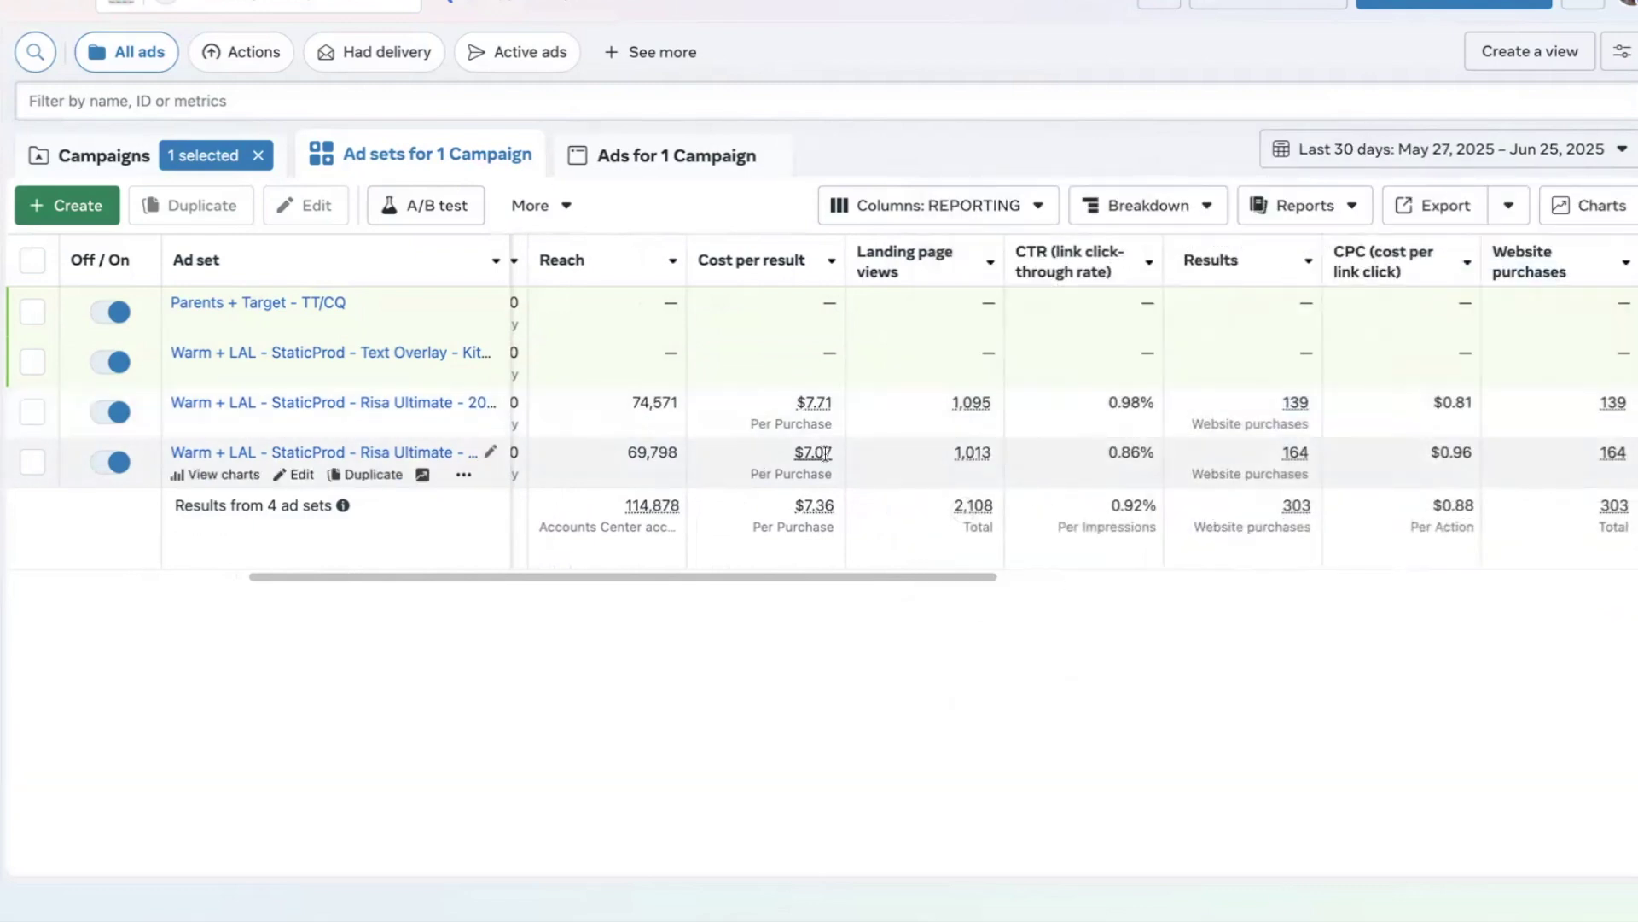
scroll(817, 454, "right", 5)
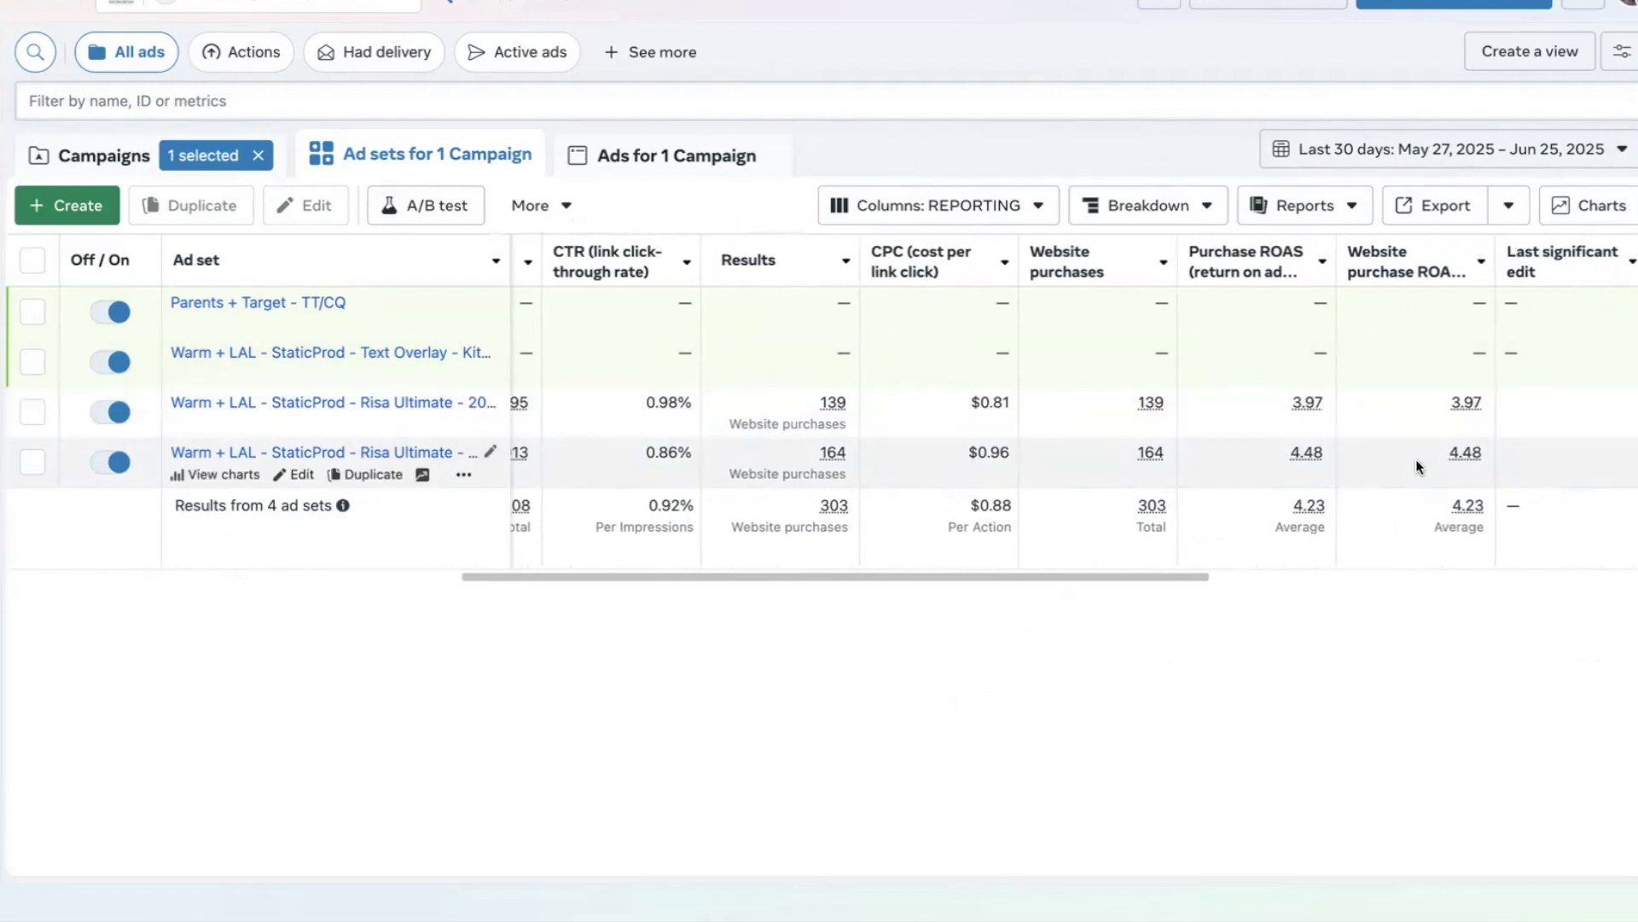
scroll(1416, 459, "left", 5)
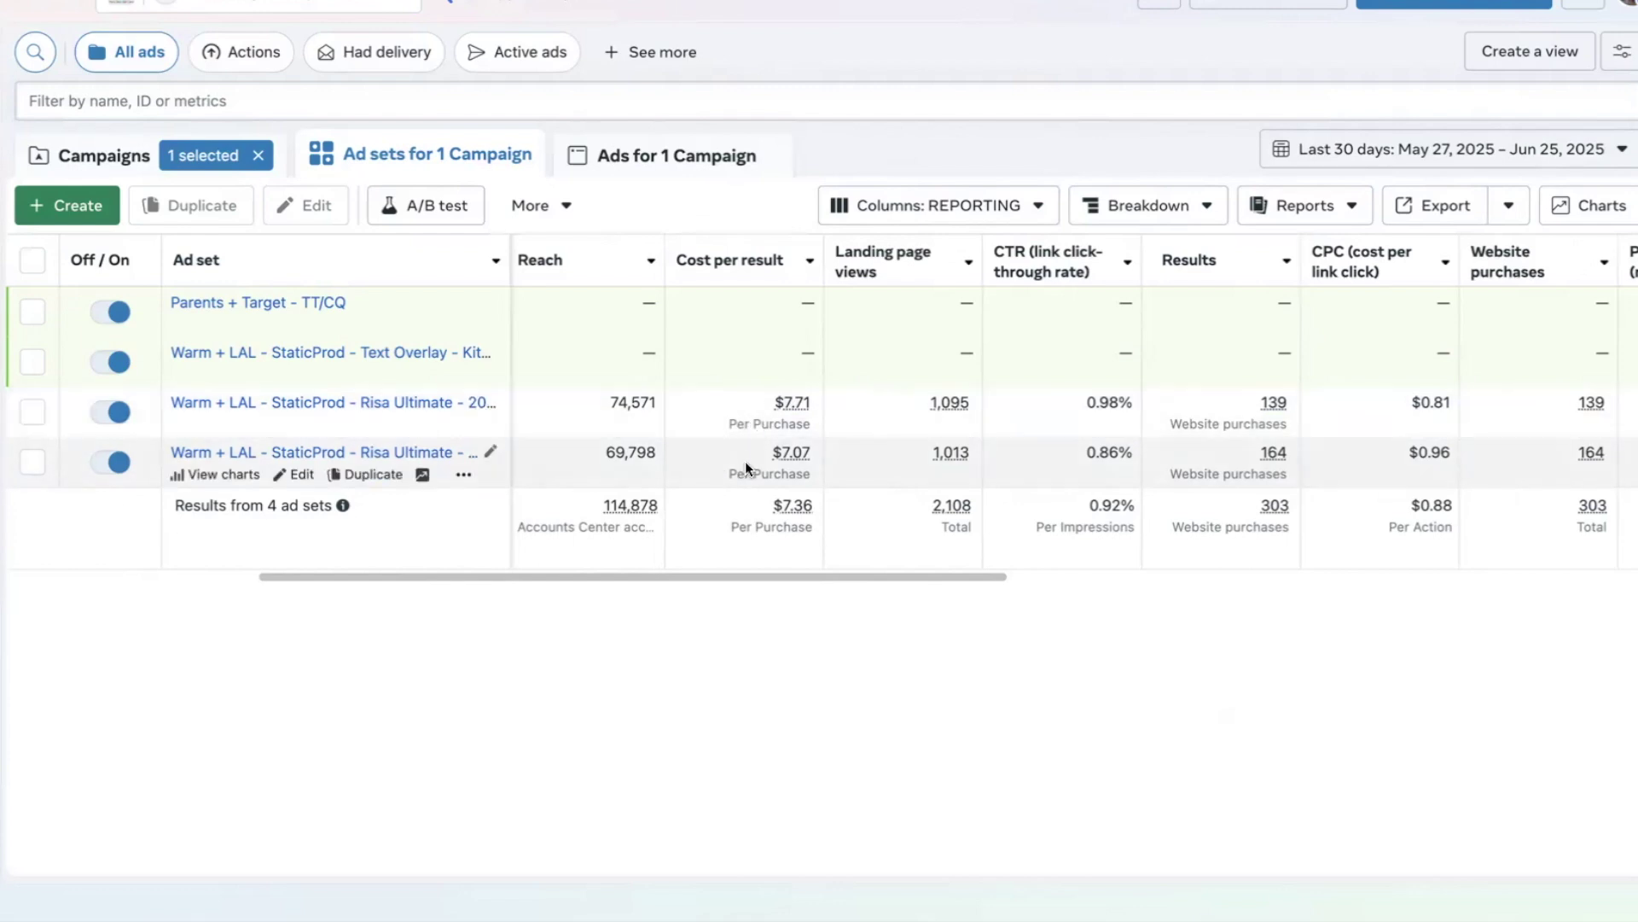
scroll(759, 429, "left", 1)
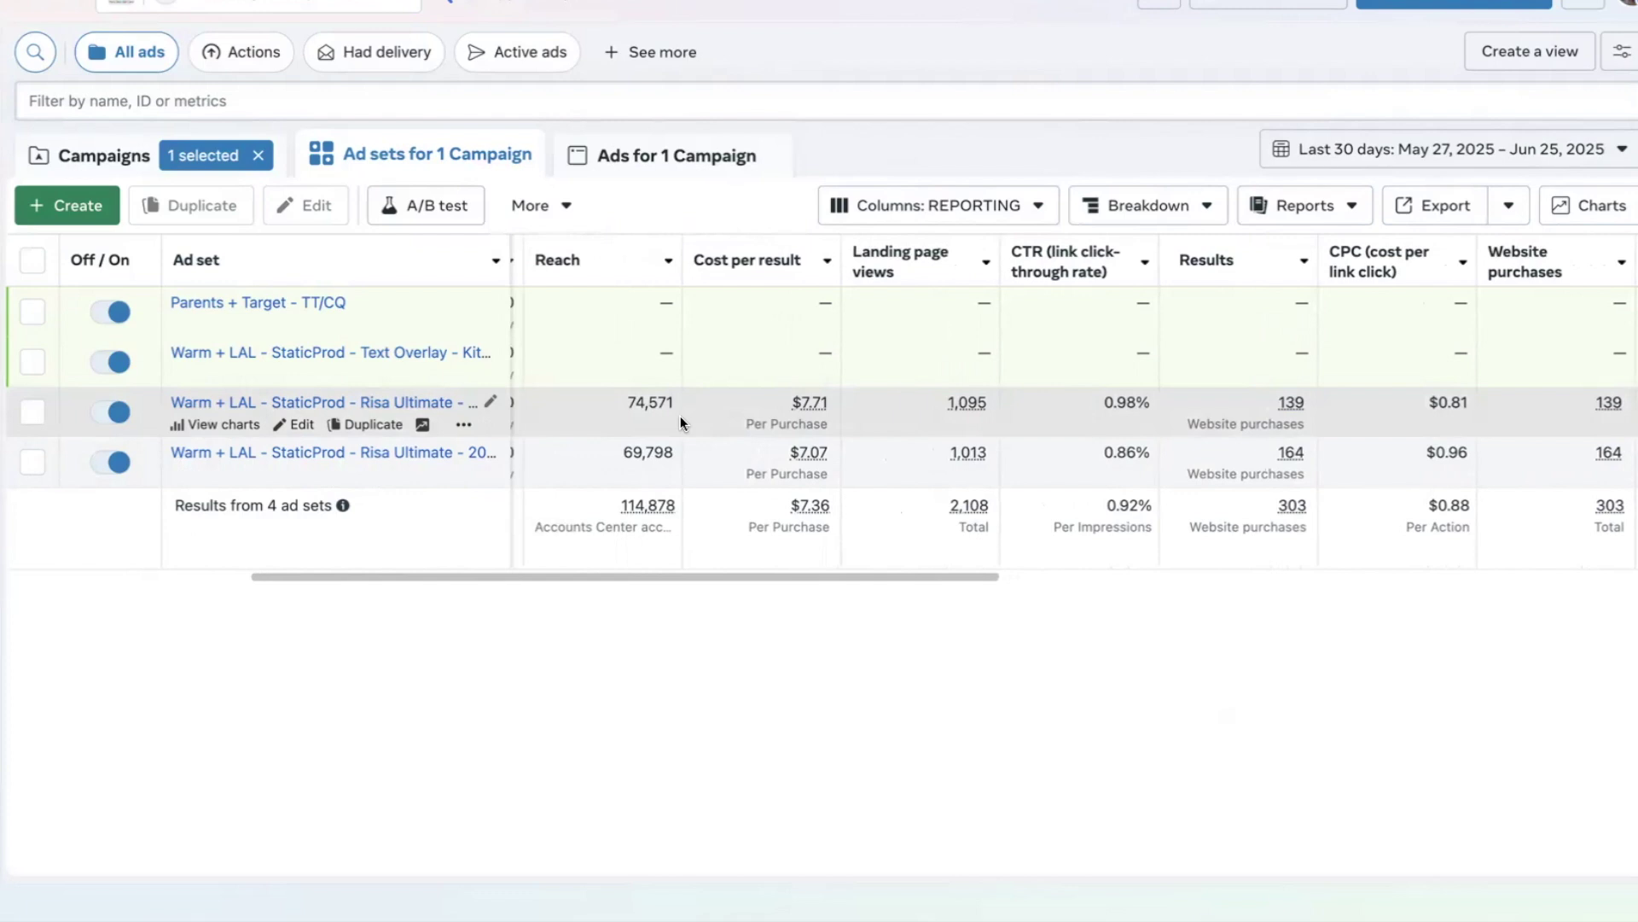